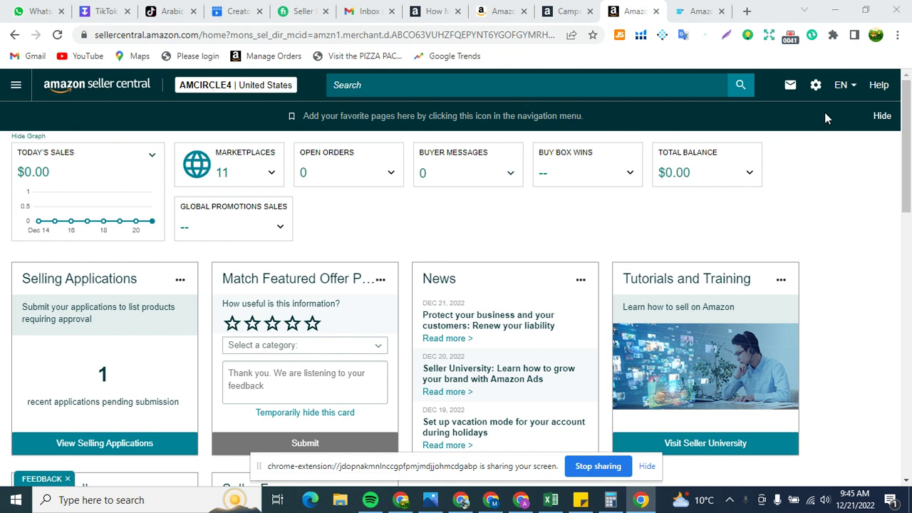
- Bring up the Settings gear dropdown on the Seller Central home dashboard
{"action": "mouse_move", "coordinate": [815, 86]}
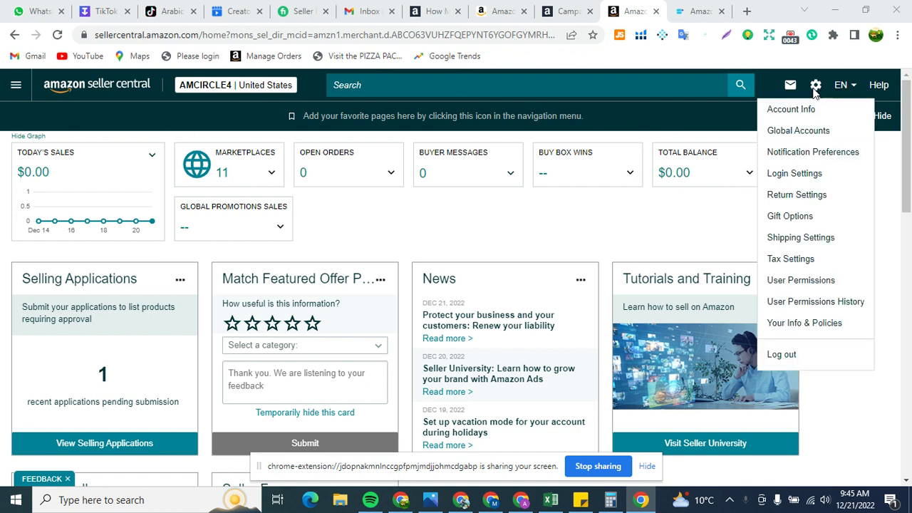
- Go to User Permissions and enter the new user's name under Add a New User
{"action": "left_click", "coordinate": [781, 285]}
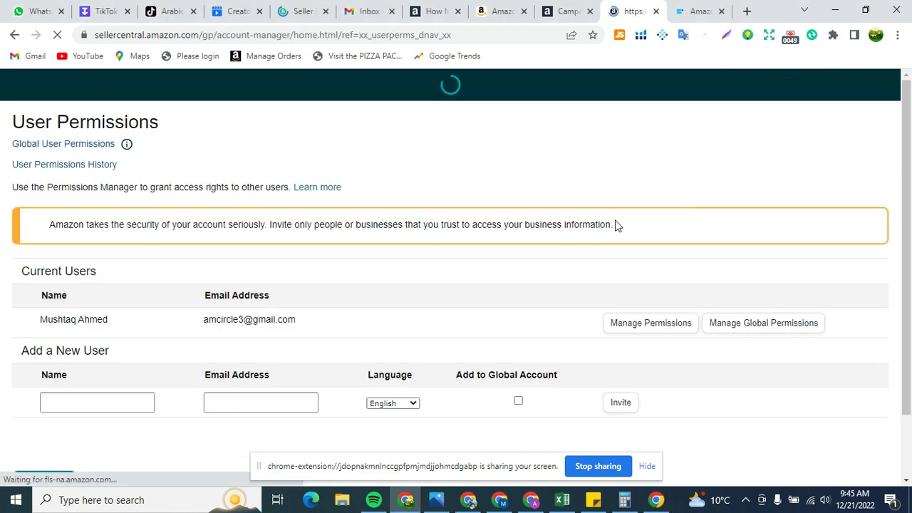
{"action": "scroll", "coordinate": [468, 205], "scroll_direction": "down", "scroll_amount": 2}
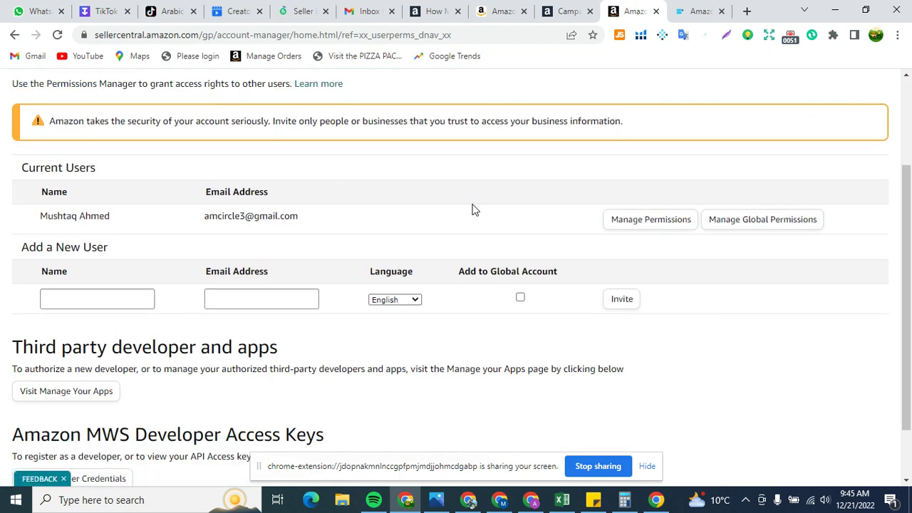
{"action": "scroll", "coordinate": [479, 194], "scroll_direction": "down", "scroll_amount": 2}
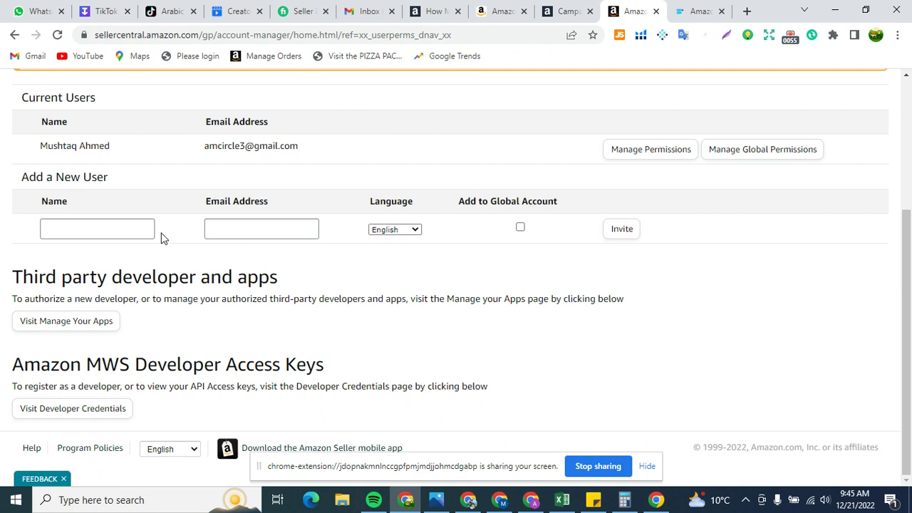
{"action": "left_click", "coordinate": [131, 229]}
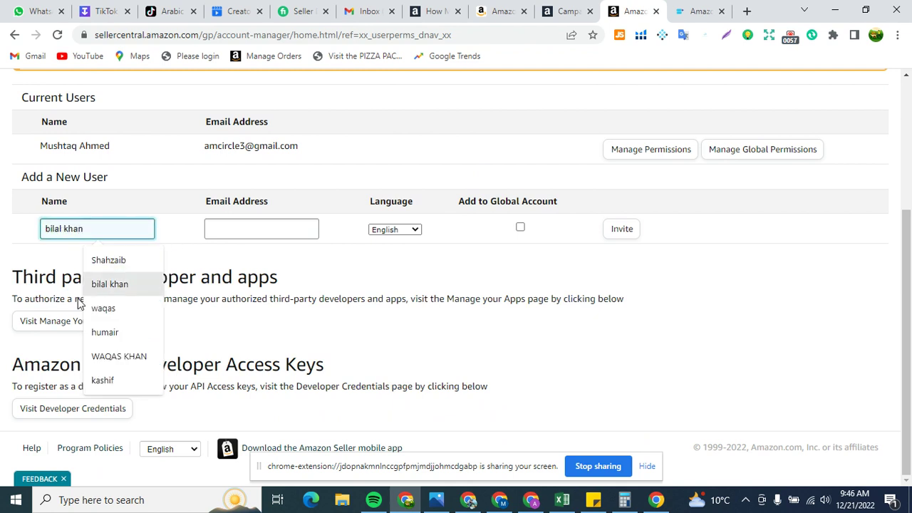
{"action": "type", "text": "Ali"}
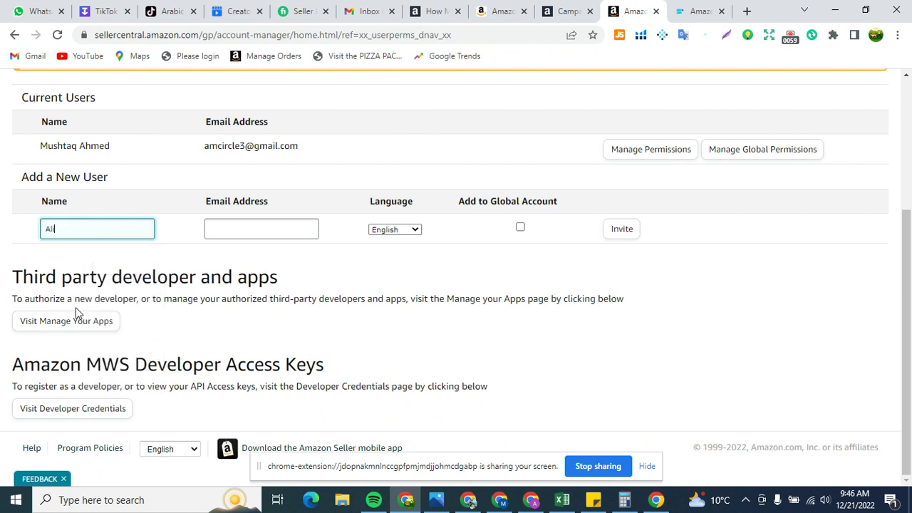
{"action": "left_click", "coordinate": [199, 253]}
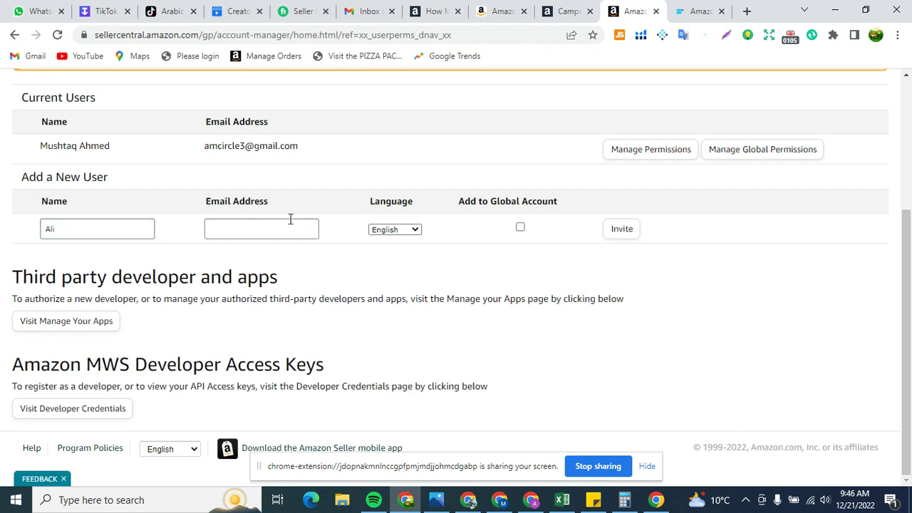
{"action": "left_click", "coordinate": [247, 227]}
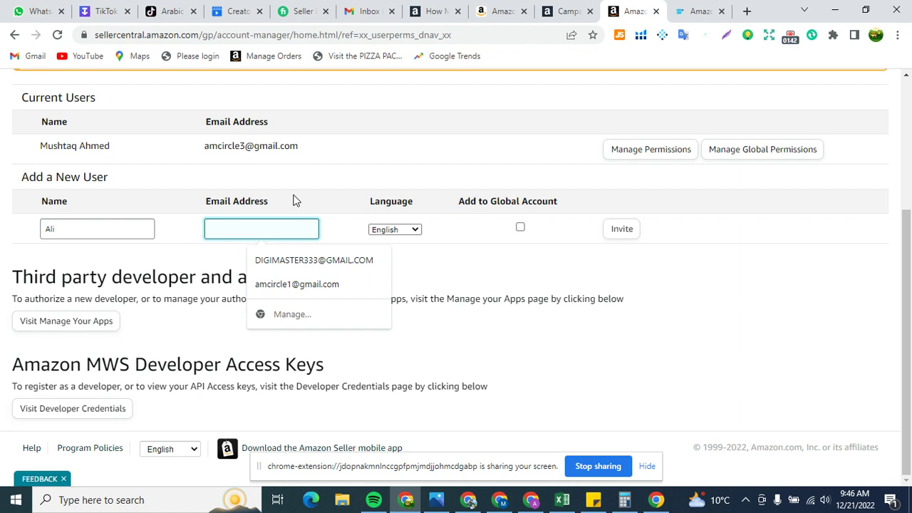
- Fill in the saved e-mail address and leave Add to Global Account unchecked
{"action": "left_click", "coordinate": [324, 289]}
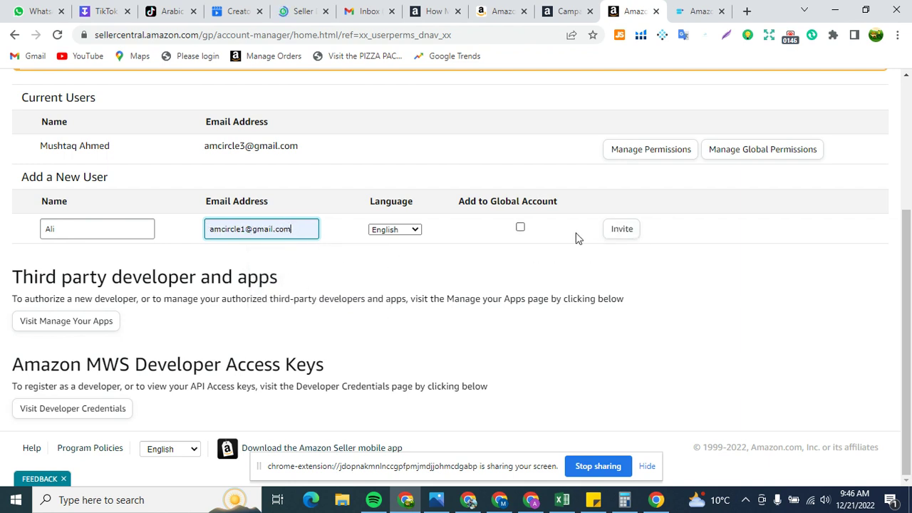
{"action": "left_click", "coordinate": [521, 228]}
{"action": "left_click", "coordinate": [521, 227]}
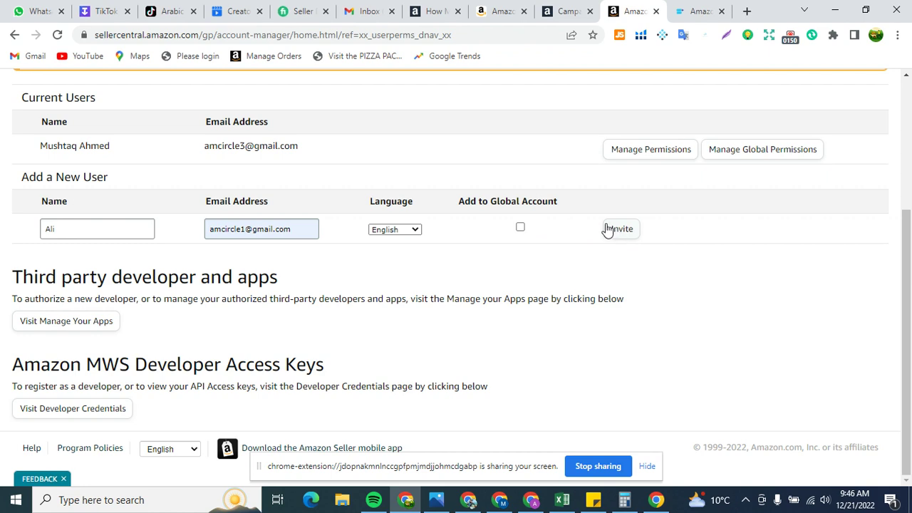
{"action": "scroll", "coordinate": [621, 212], "scroll_direction": "up", "scroll_amount": 2}
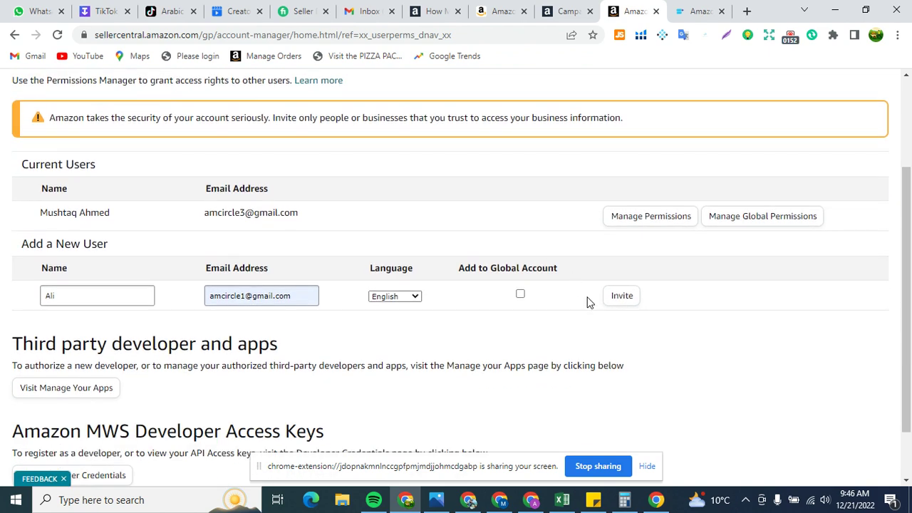
{"action": "scroll", "coordinate": [598, 240], "scroll_direction": "down", "scroll_amount": 2}
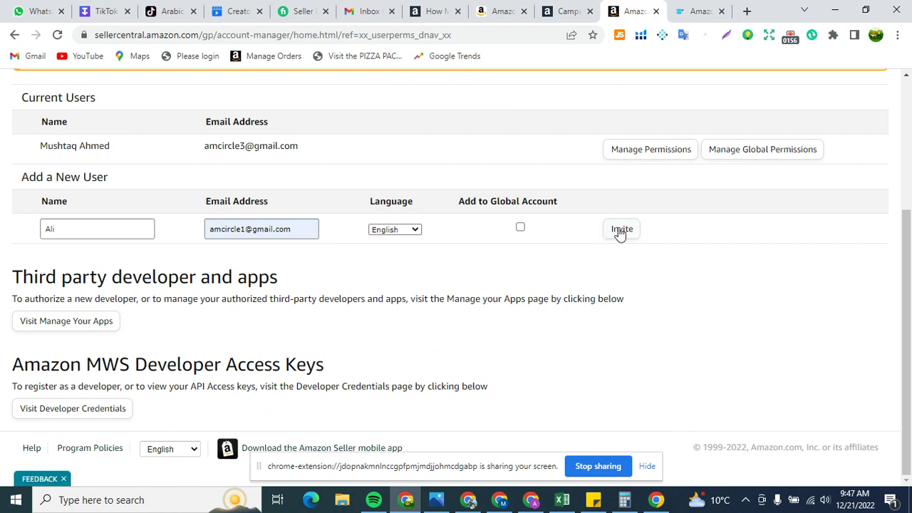
{"action": "scroll", "coordinate": [311, 183], "scroll_direction": "up", "scroll_amount": 3}
{"action": "scroll", "coordinate": [440, 254], "scroll_direction": "down", "scroll_amount": 1}
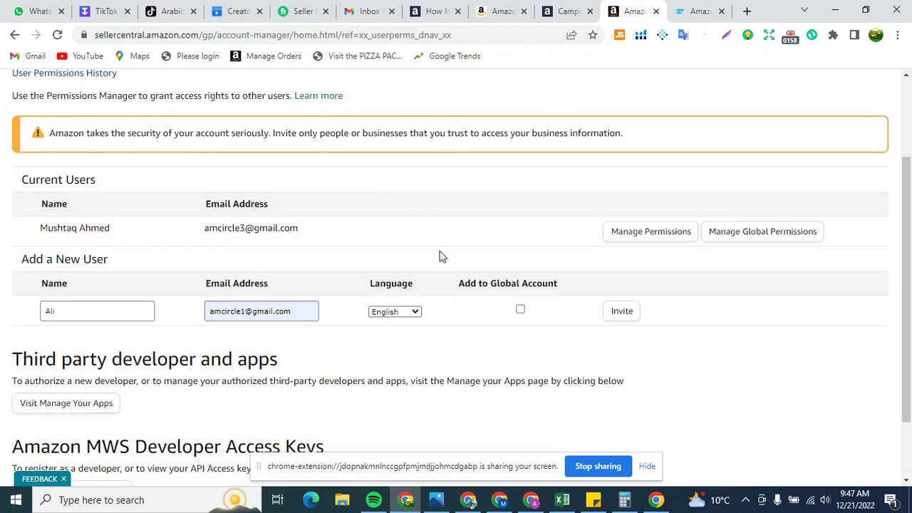
{"action": "scroll", "coordinate": [599, 289], "scroll_direction": "down", "scroll_amount": 1}
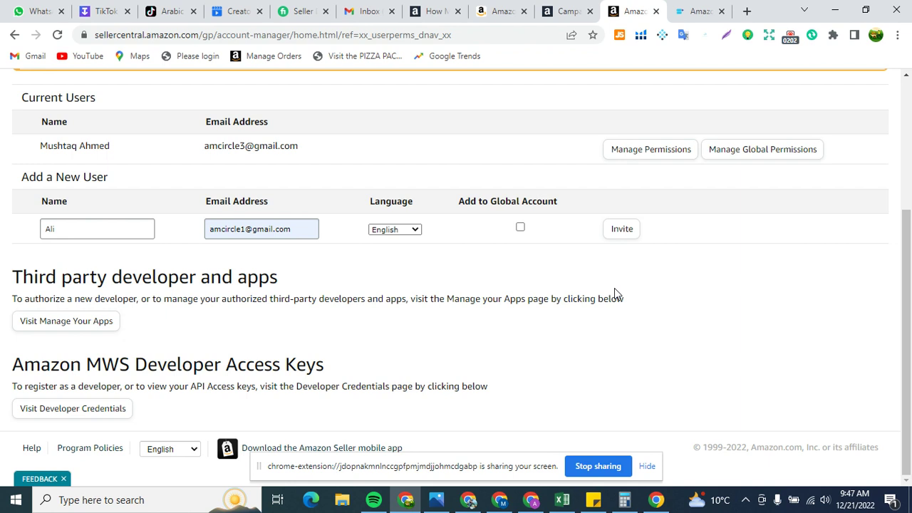
{"action": "triple_click", "coordinate": [209, 229]}
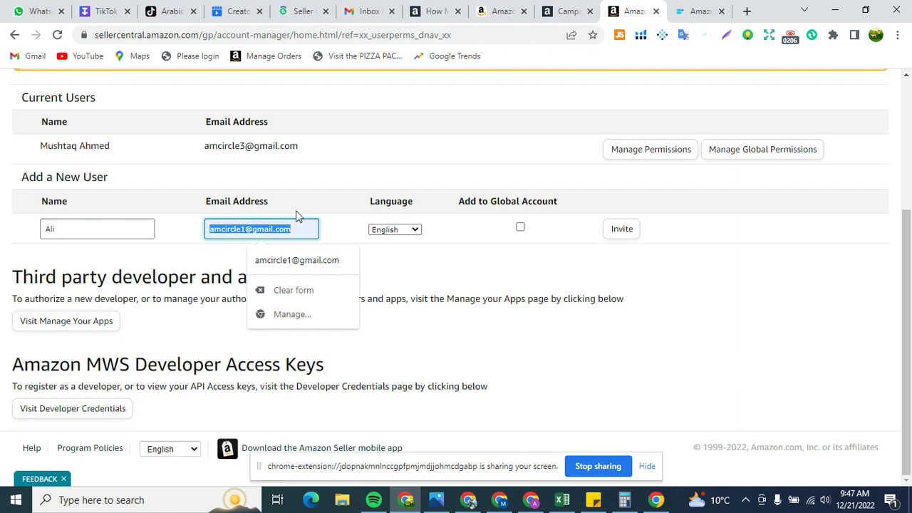
{"action": "left_click", "coordinate": [298, 207]}
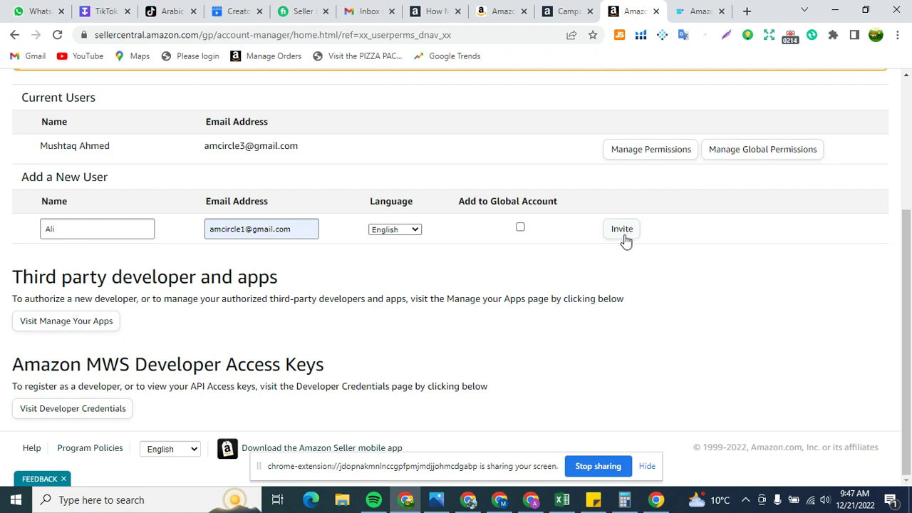
- Send the invitation to the new user
{"action": "scroll", "coordinate": [623, 238], "scroll_direction": "up", "scroll_amount": 2}
{"action": "scroll", "coordinate": [622, 235], "scroll_direction": "down", "scroll_amount": 2}
{"action": "left_click", "coordinate": [619, 230]}
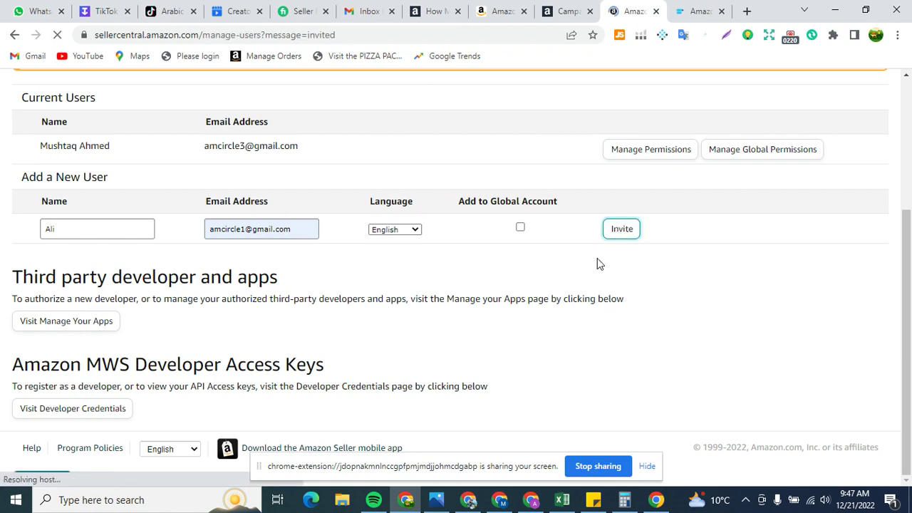
{"action": "scroll", "coordinate": [573, 257], "scroll_direction": "down", "scroll_amount": 2}
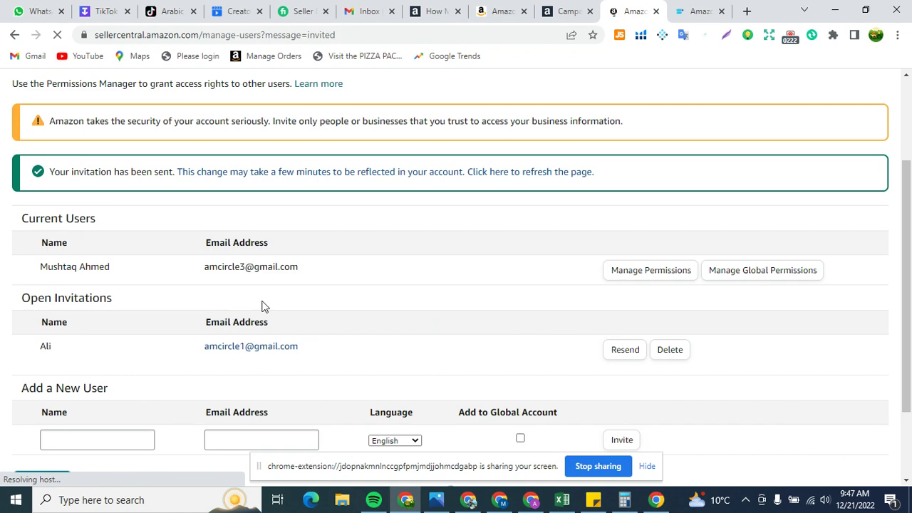
- Switch to Gmail, confirm the signed-in account, and reload the inbox
{"action": "left_click", "coordinate": [363, 9]}
{"action": "left_click", "coordinate": [888, 92]}
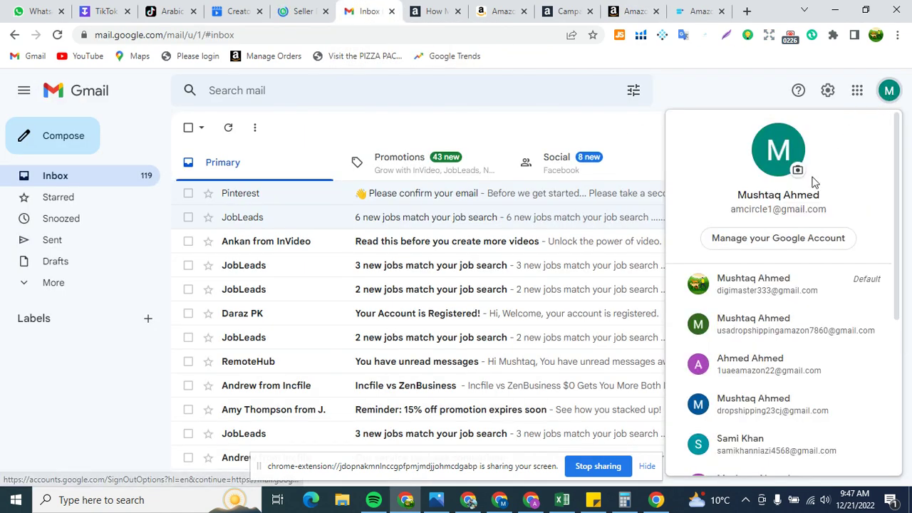
{"action": "left_click", "coordinate": [313, 125]}
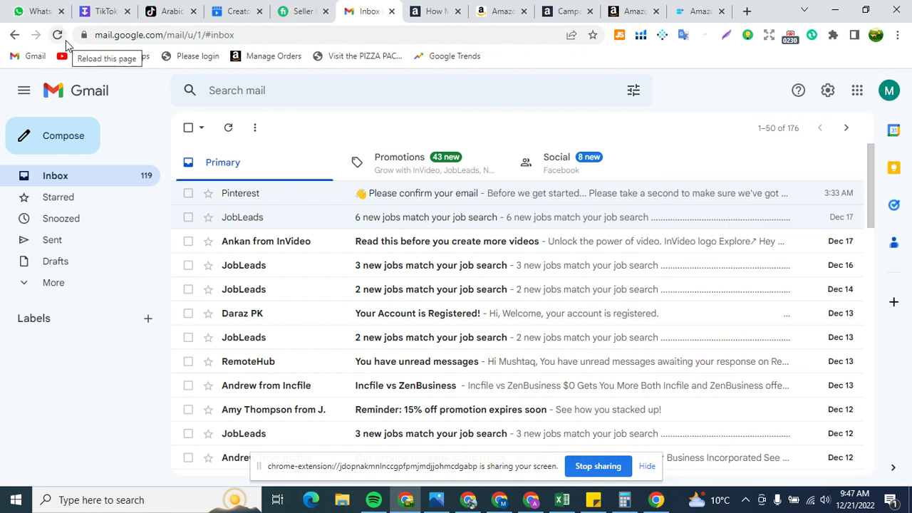
{"action": "left_click", "coordinate": [58, 35]}
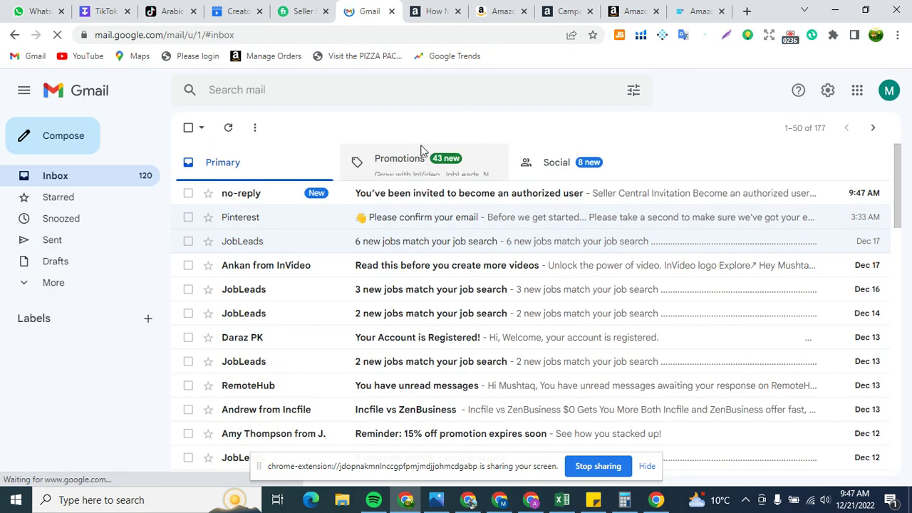
- Open the Seller Central invitation email and follow its acceptance link
{"action": "left_click", "coordinate": [423, 194]}
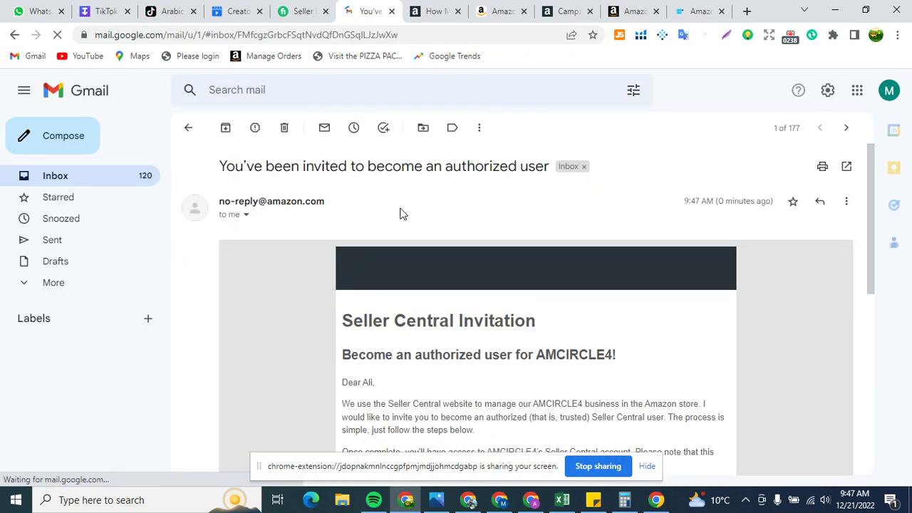
{"action": "scroll", "coordinate": [410, 224], "scroll_direction": "down", "scroll_amount": 3}
{"action": "scroll", "coordinate": [392, 207], "scroll_direction": "down", "scroll_amount": 2}
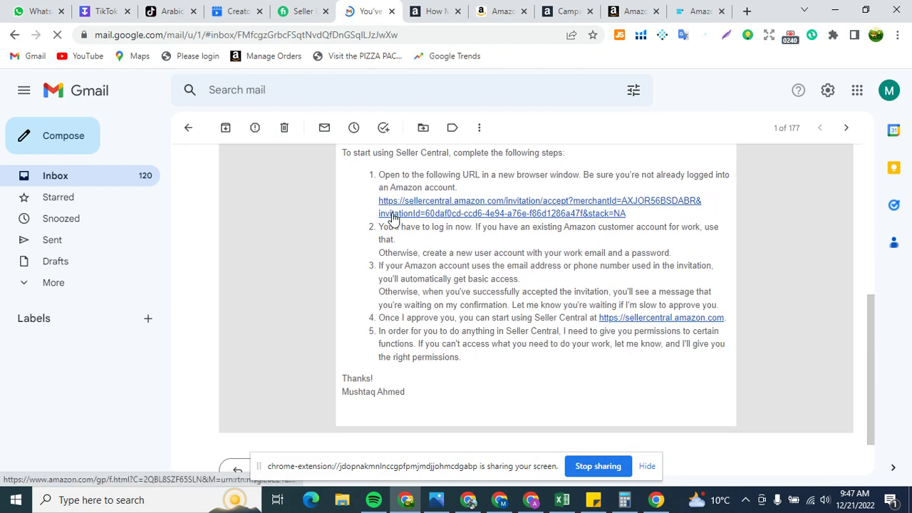
{"action": "scroll", "coordinate": [436, 214], "scroll_direction": "down", "scroll_amount": 1}
{"action": "scroll", "coordinate": [436, 203], "scroll_direction": "up", "scroll_amount": 1}
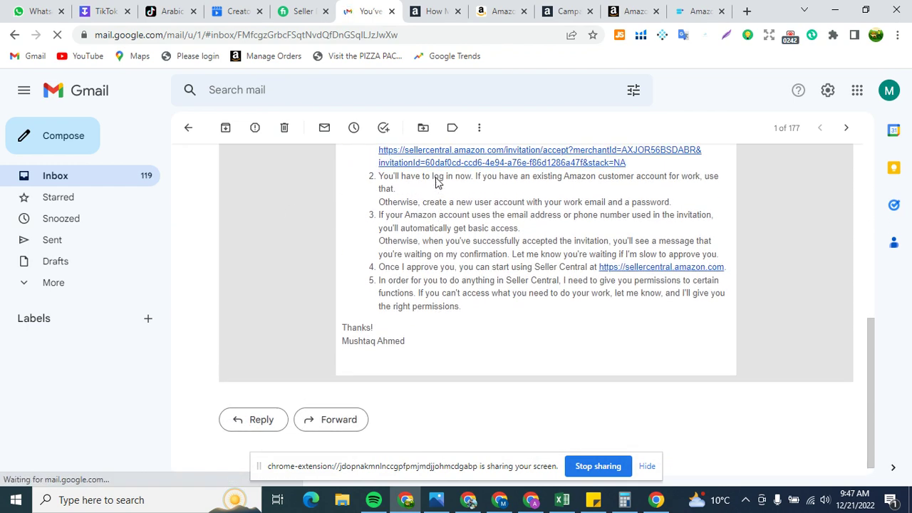
{"action": "left_click", "coordinate": [435, 205]}
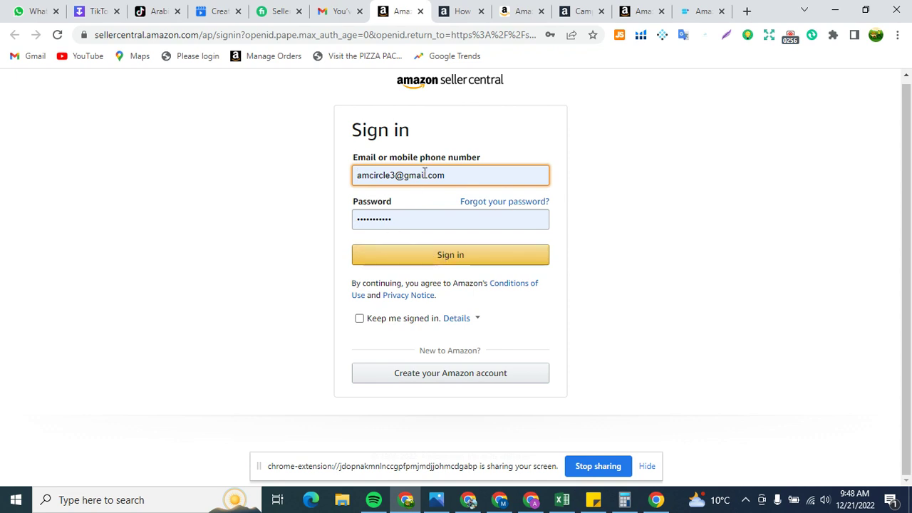
- Sign in to Seller Central with the invited user's saved credentials from autofill
{"action": "left_click", "coordinate": [449, 175]}
{"action": "scroll", "coordinate": [605, 312], "scroll_direction": "down", "scroll_amount": 2}
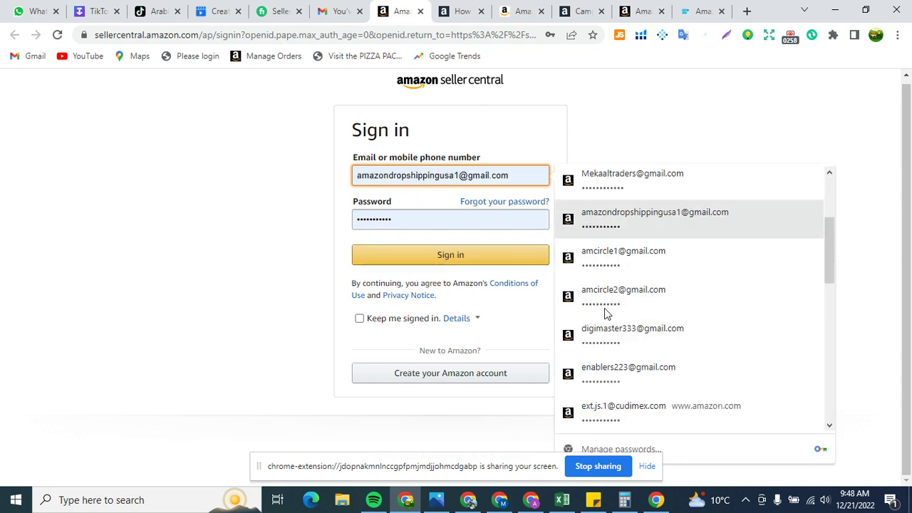
{"action": "left_click", "coordinate": [614, 255]}
{"action": "left_click", "coordinate": [480, 261]}
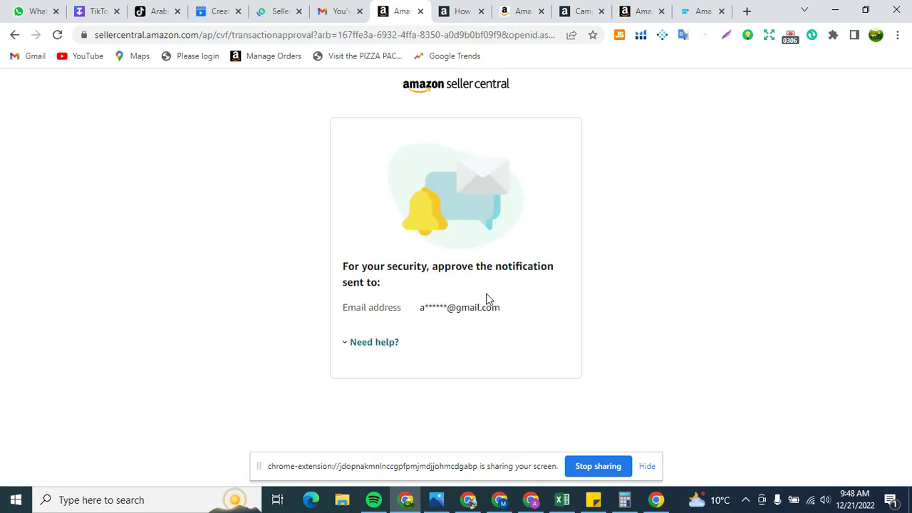
{"action": "left_click", "coordinate": [349, 11]}
- Open the amazon.com 'Sign-in attempt' email and approve the sign-in
{"action": "left_click", "coordinate": [189, 128]}
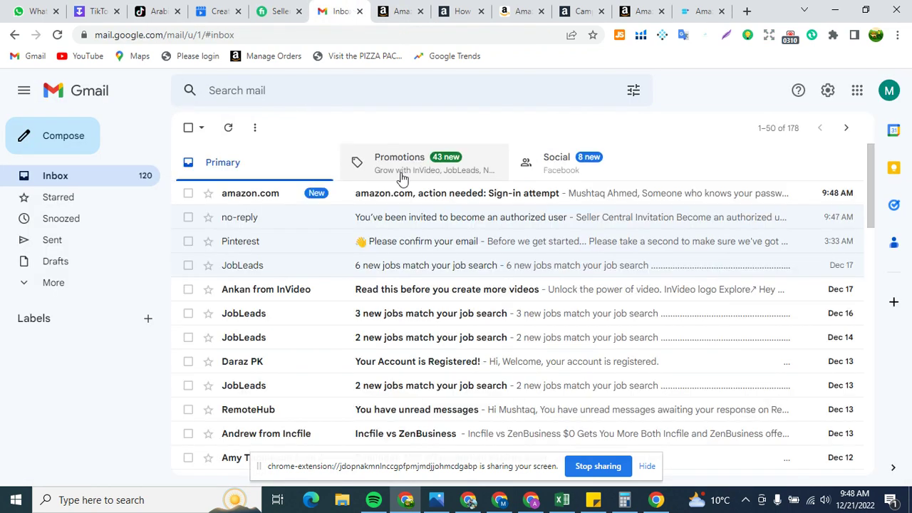
{"action": "left_click", "coordinate": [392, 193]}
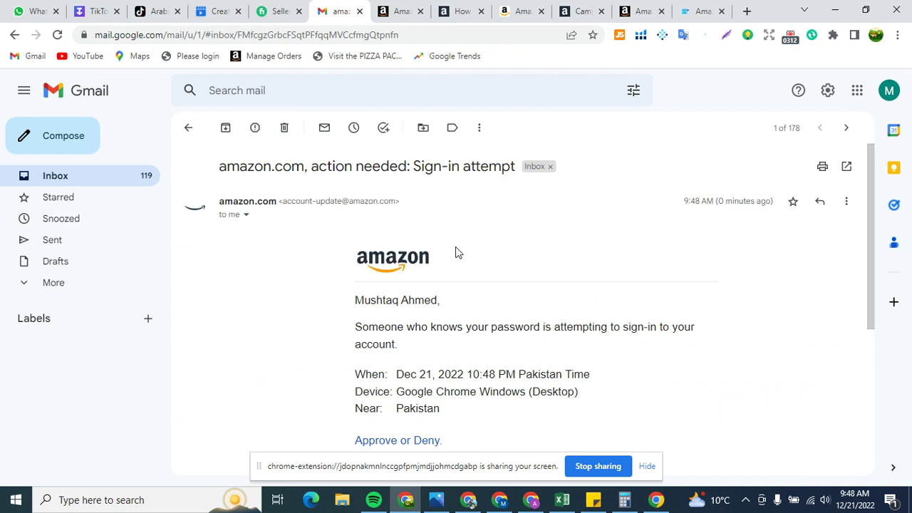
{"action": "scroll", "coordinate": [428, 271], "scroll_direction": "down", "scroll_amount": 3}
{"action": "left_click", "coordinate": [374, 242]}
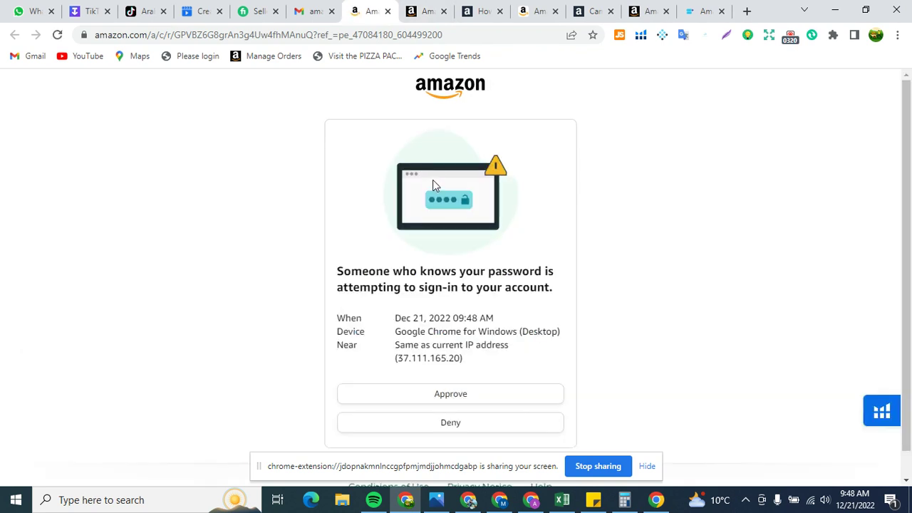
{"action": "left_click", "coordinate": [431, 397]}
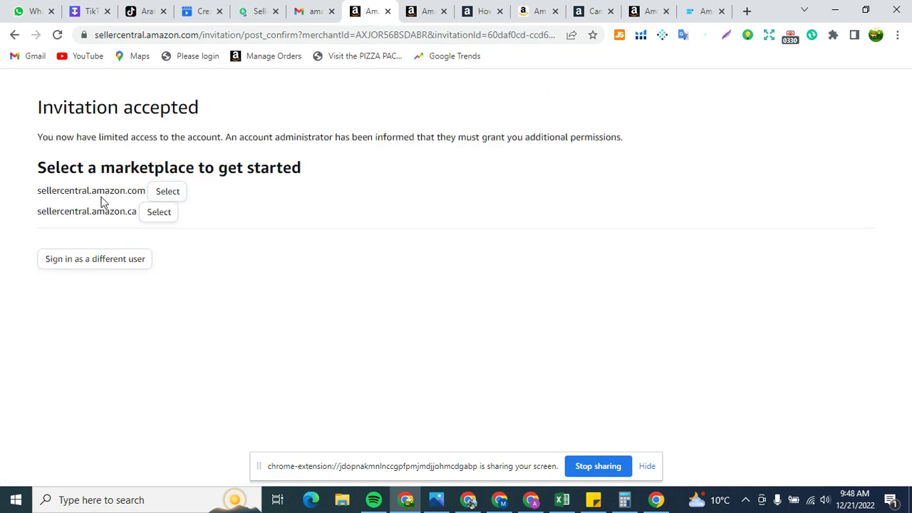
- Select the sellercentral.amazon.com marketplace
{"action": "left_click", "coordinate": [168, 193]}
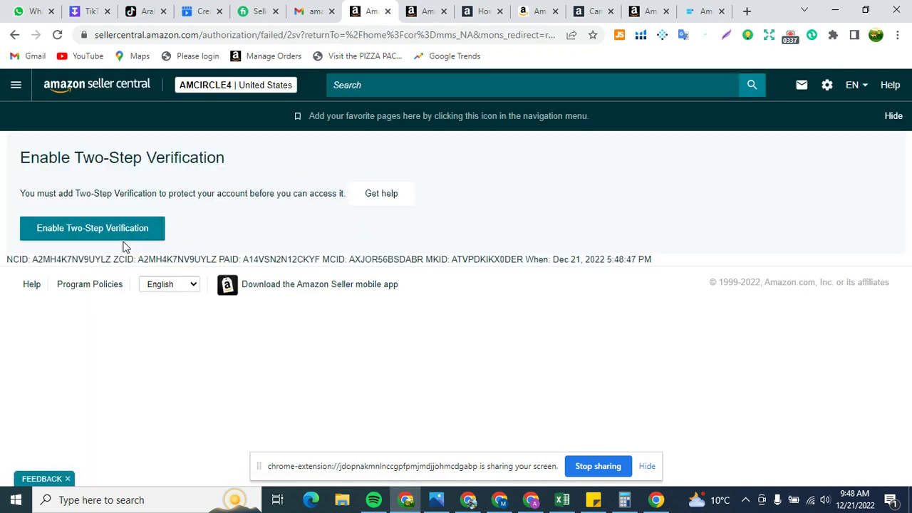
{"action": "left_click", "coordinate": [15, 87]}
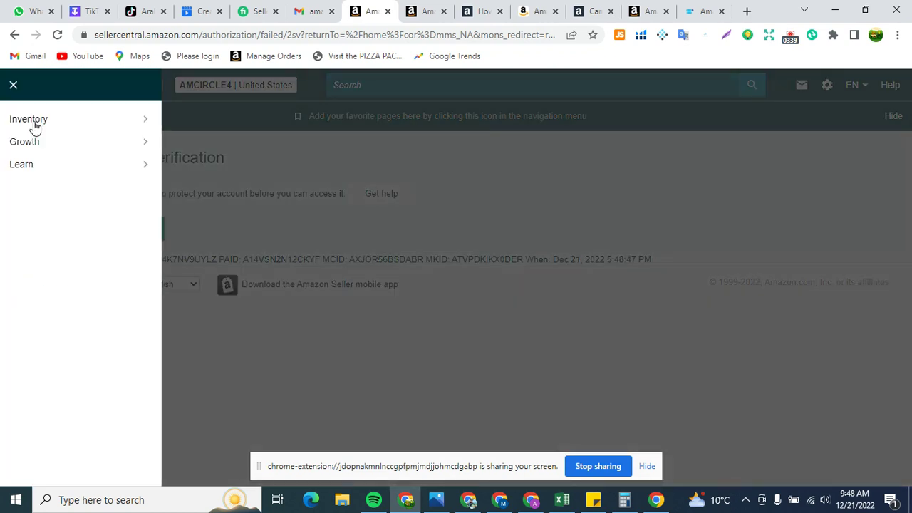
{"action": "mouse_move", "coordinate": [55, 136]}
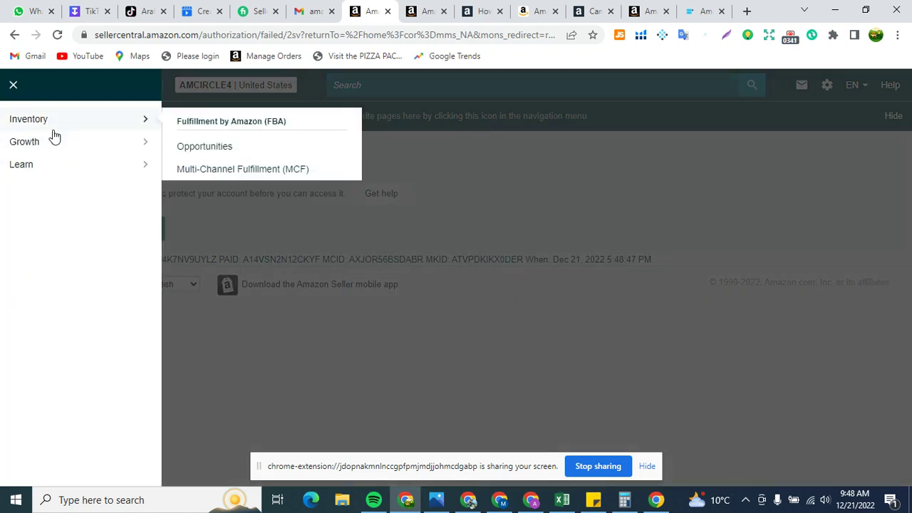
{"action": "left_click", "coordinate": [400, 166]}
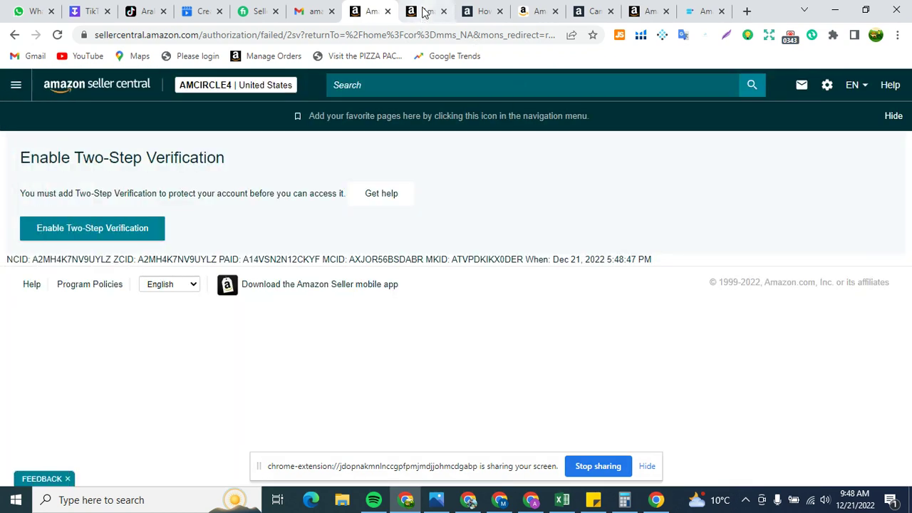
- Return to the user permissions tab and reload it
{"action": "left_click", "coordinate": [424, 12]}
{"action": "left_click", "coordinate": [476, 12]}
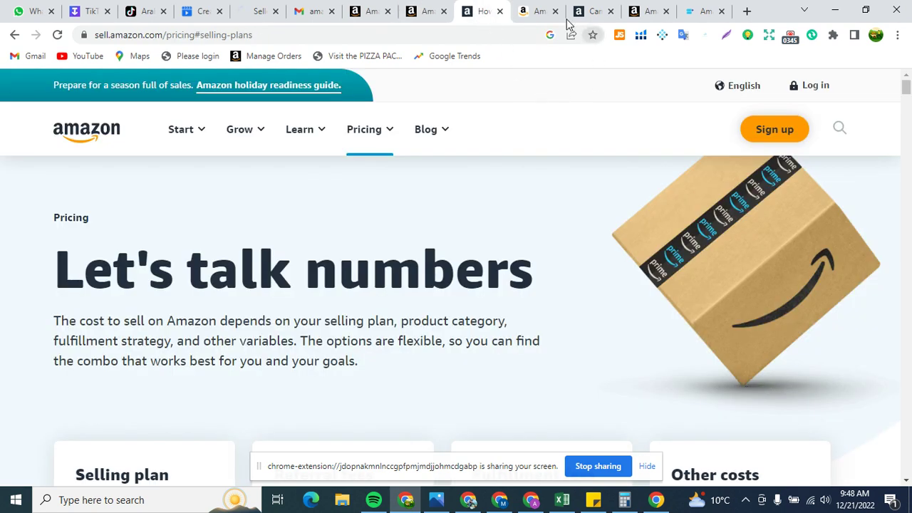
{"action": "left_click", "coordinate": [425, 10]}
{"action": "left_click", "coordinate": [634, 10]}
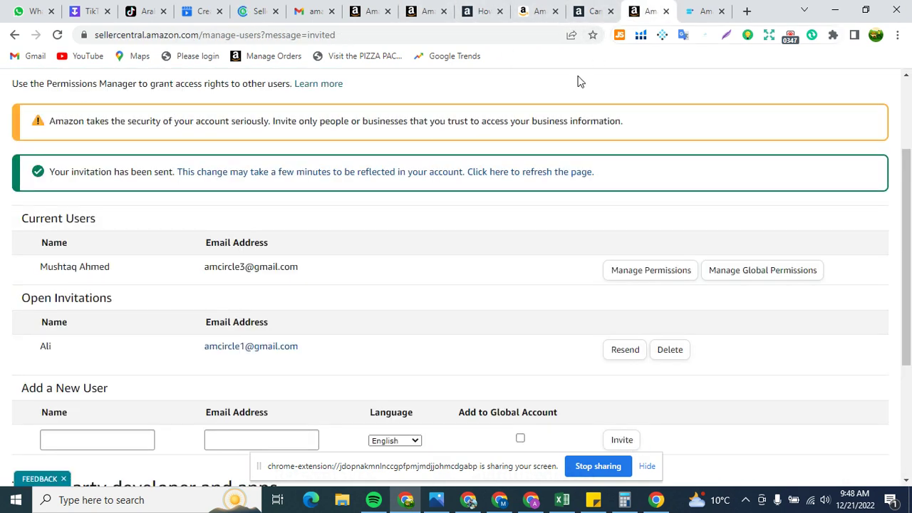
{"action": "left_click", "coordinate": [58, 35]}
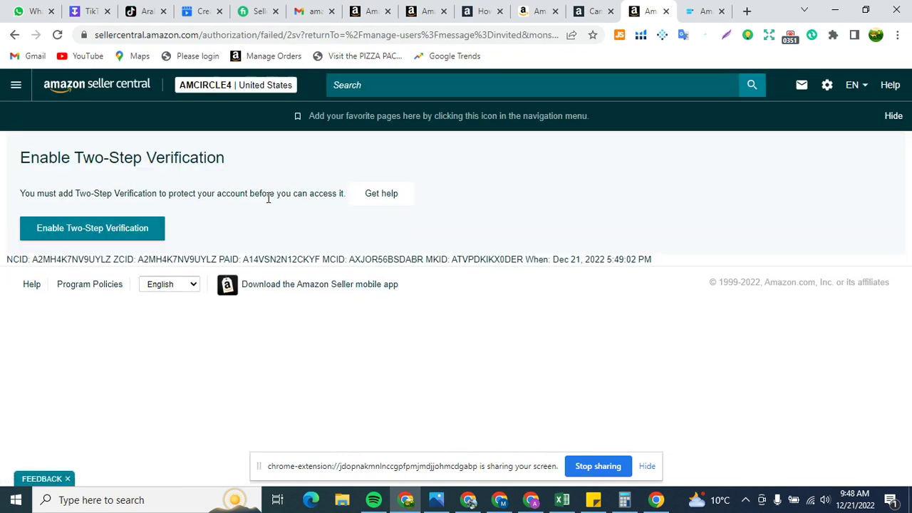
{"action": "mouse_move", "coordinate": [236, 96]}
- Start Two-Step Verification with country code Pakistan +92 and the saved mobile number
{"action": "left_click", "coordinate": [124, 230]}
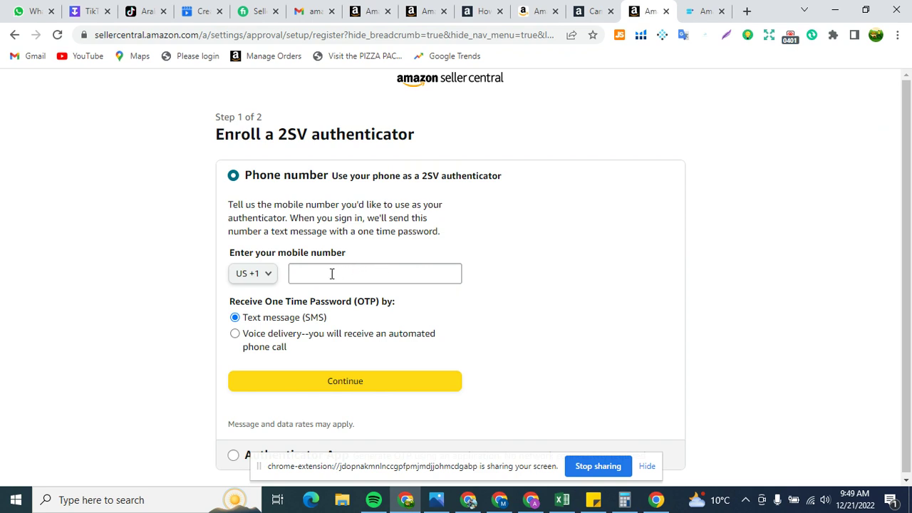
{"action": "scroll", "coordinate": [270, 271], "scroll_direction": "down", "scroll_amount": 1}
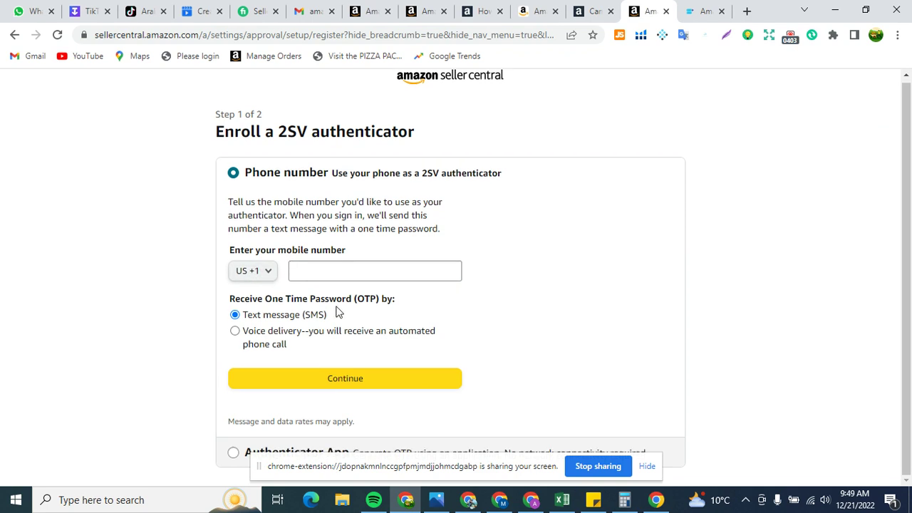
{"action": "left_click", "coordinate": [258, 273]}
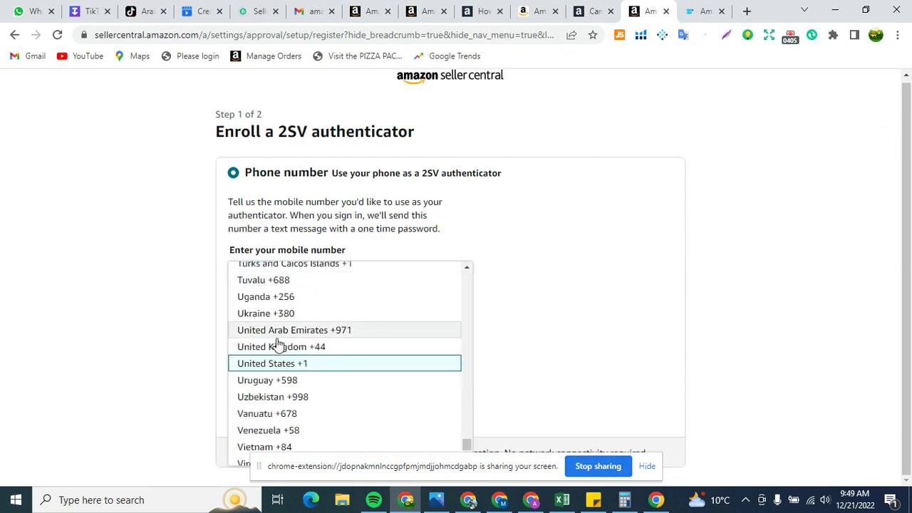
{"action": "scroll", "coordinate": [271, 313], "scroll_direction": "down", "scroll_amount": 2}
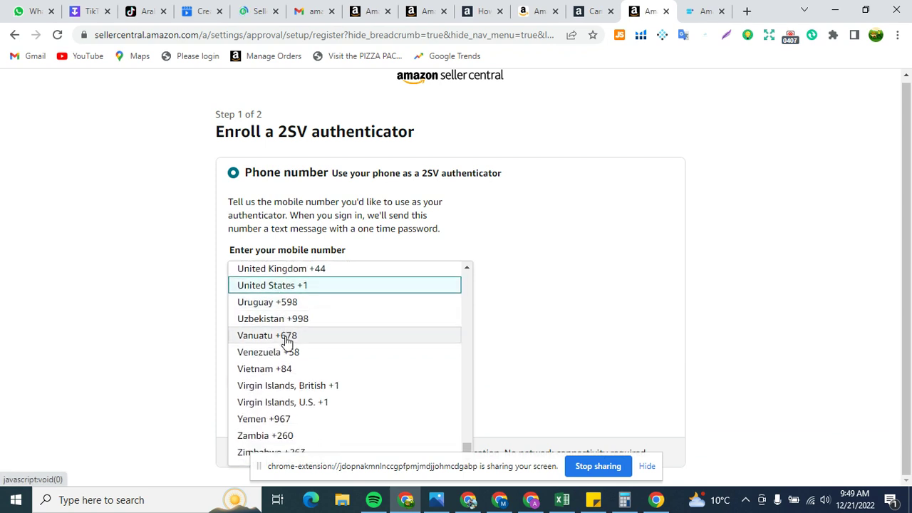
{"action": "scroll", "coordinate": [285, 356], "scroll_direction": "up", "scroll_amount": 3}
{"action": "key", "text": "p"}
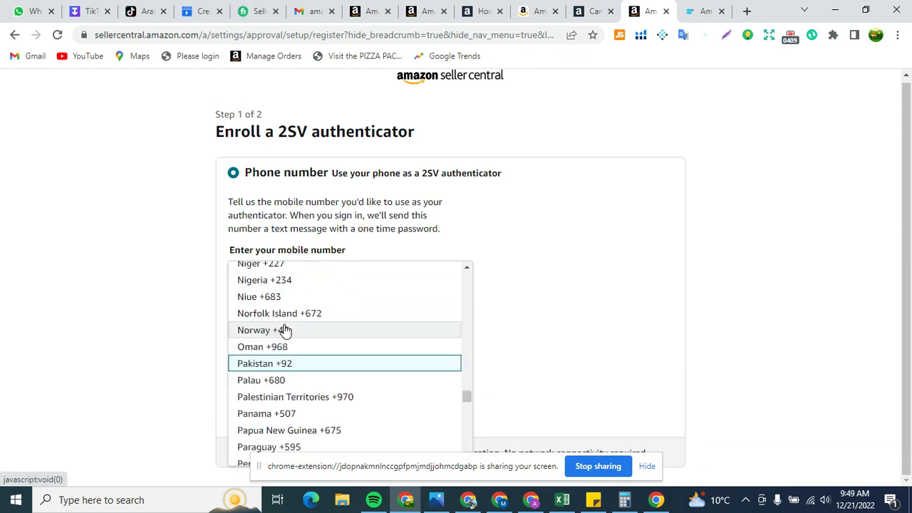
{"action": "left_click", "coordinate": [336, 362]}
{"action": "left_click", "coordinate": [321, 272]}
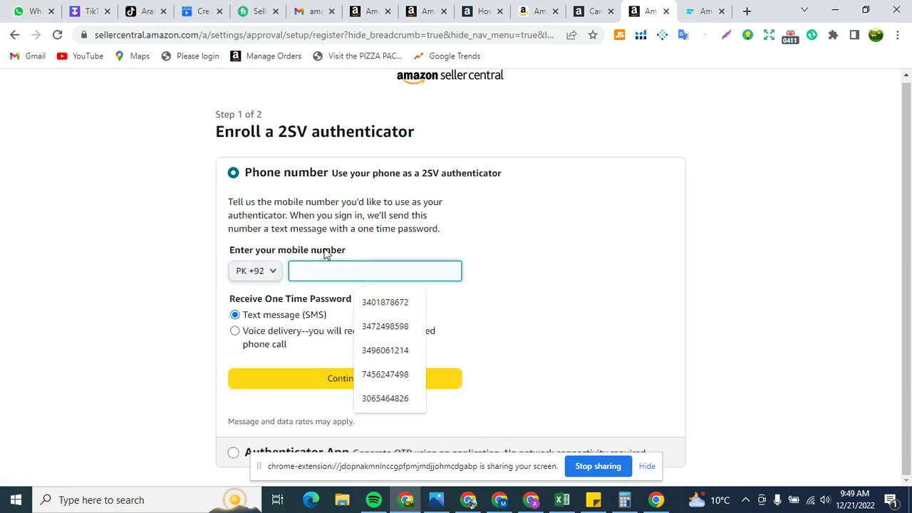
{"action": "left_click", "coordinate": [387, 328]}
{"action": "left_click", "coordinate": [340, 378]}
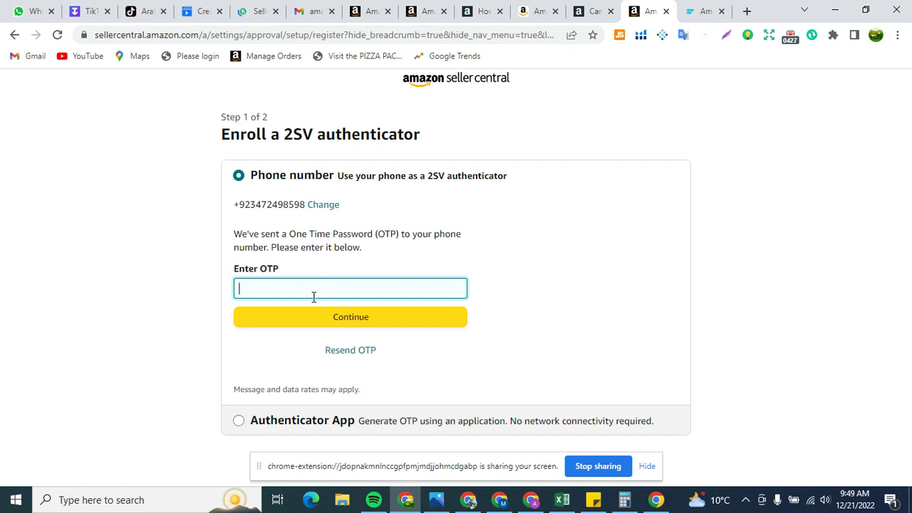
- Enter the received one-time password, skip OTP on this browser, and finish enrollment
{"action": "left_click", "coordinate": [254, 320]}
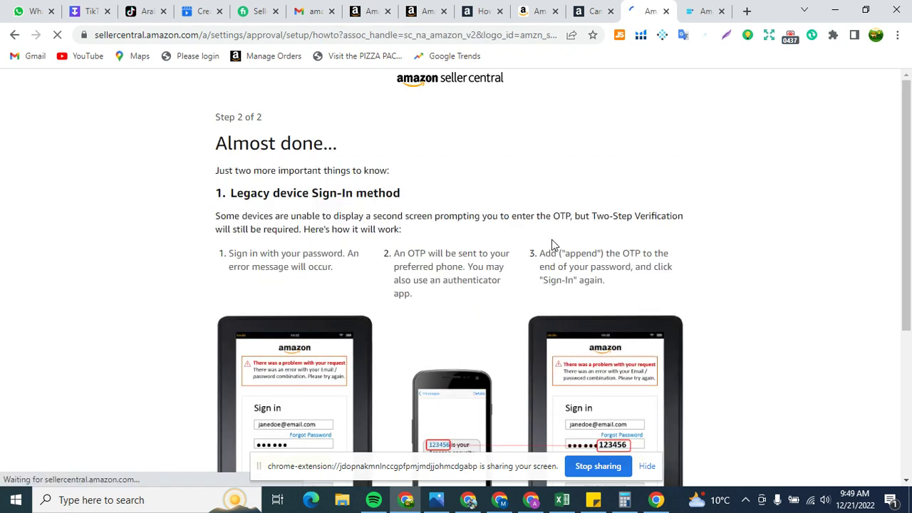
{"action": "scroll", "coordinate": [402, 309], "scroll_direction": "down", "scroll_amount": 3}
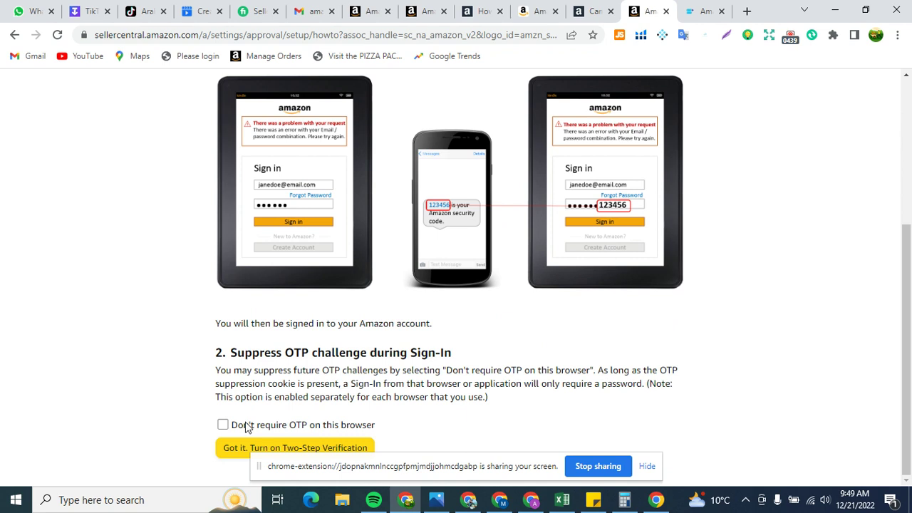
{"action": "left_click", "coordinate": [222, 426]}
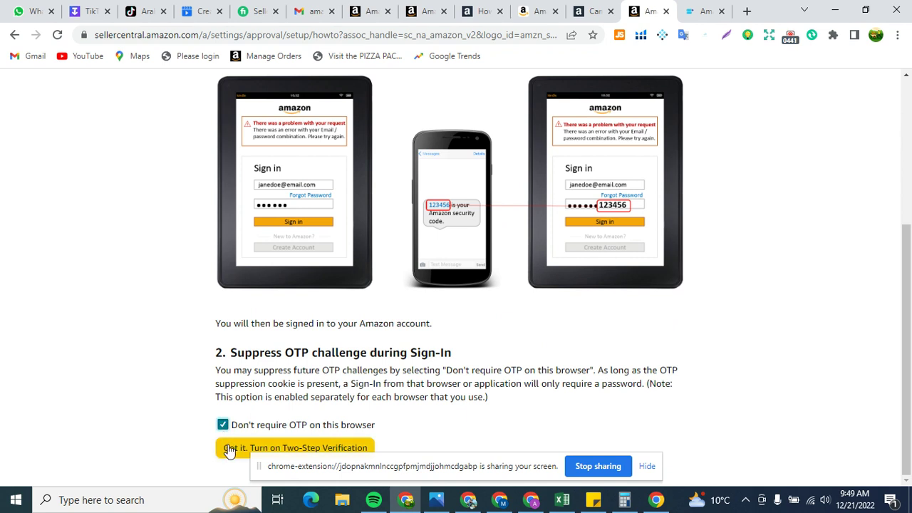
{"action": "left_click", "coordinate": [229, 449]}
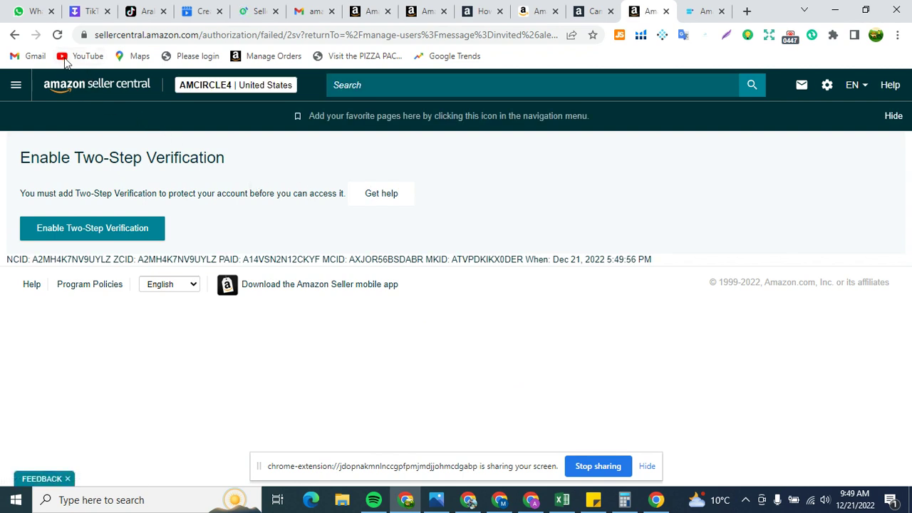
- Reload the page and reopen the Two-Step Verification setup
{"action": "left_click", "coordinate": [57, 36]}
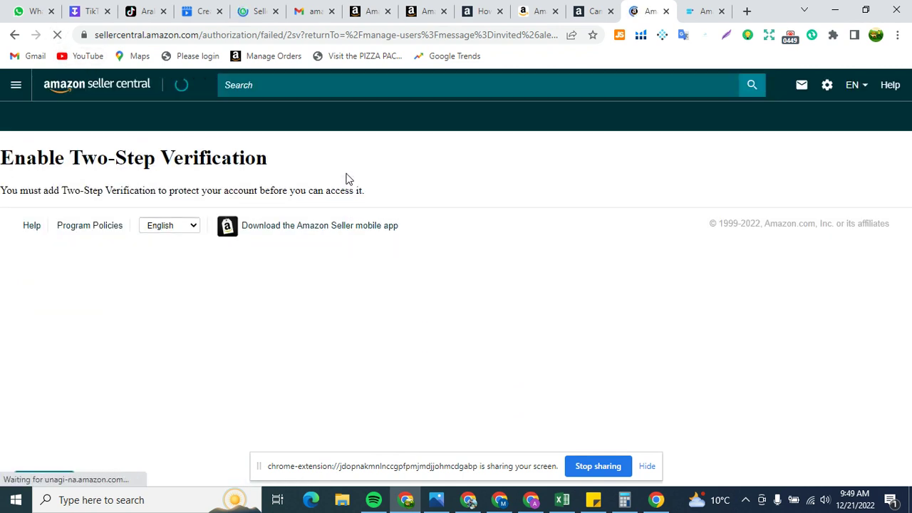
{"action": "left_click", "coordinate": [248, 86]}
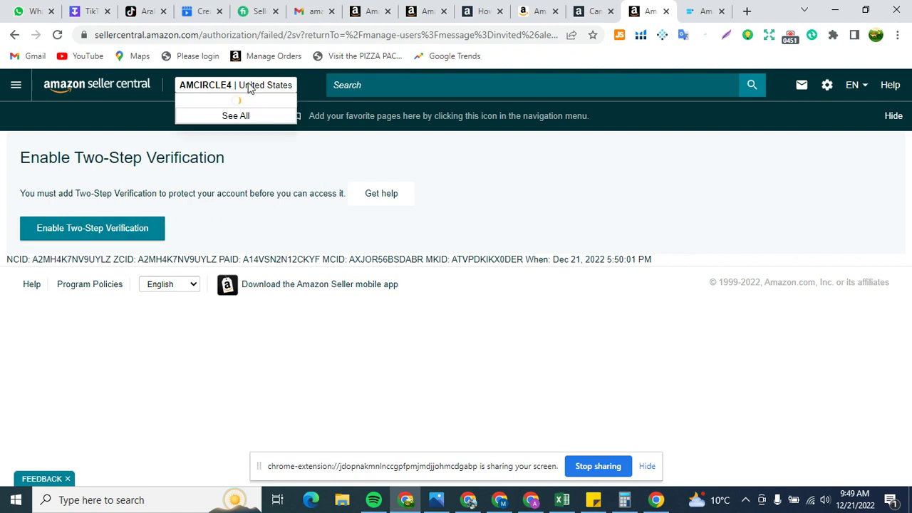
{"action": "left_click", "coordinate": [139, 231]}
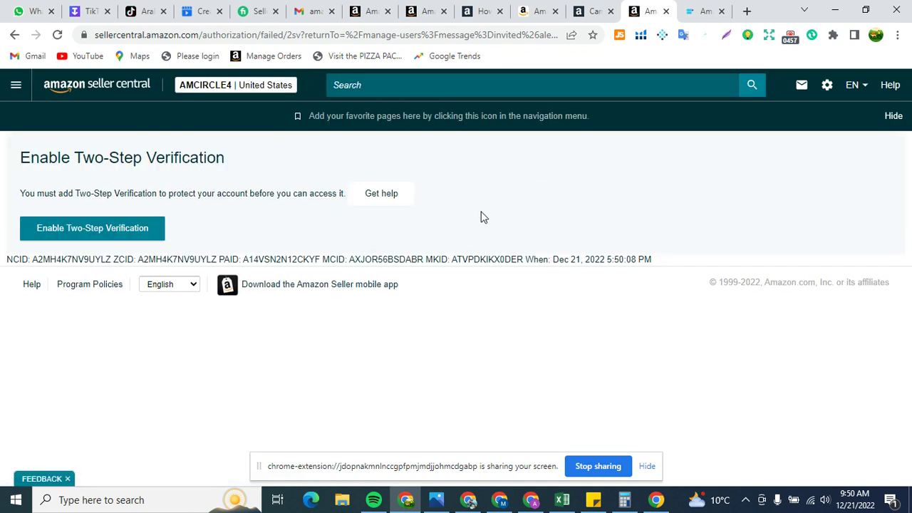
- Log out of Seller Central from the settings menu
{"action": "left_click", "coordinate": [16, 85]}
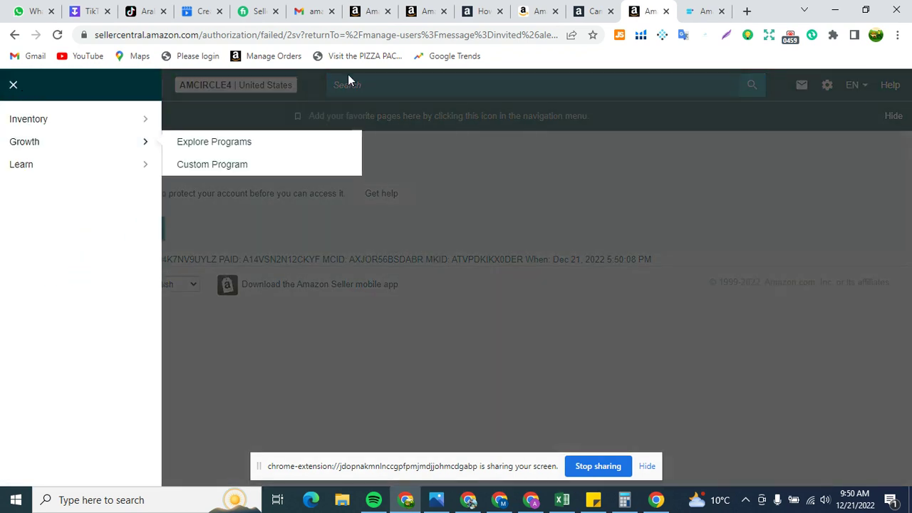
{"action": "left_click", "coordinate": [601, 7]}
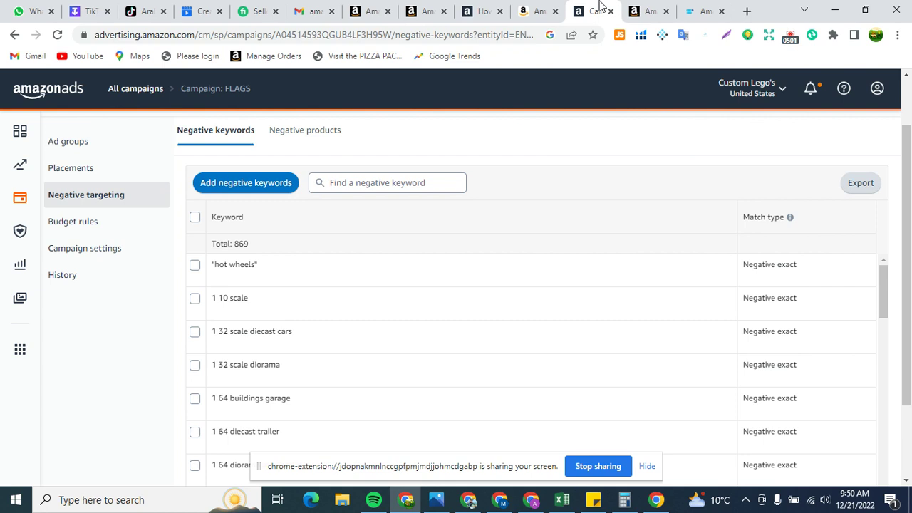
{"action": "left_click", "coordinate": [648, 11]}
{"action": "left_click", "coordinate": [835, 77]}
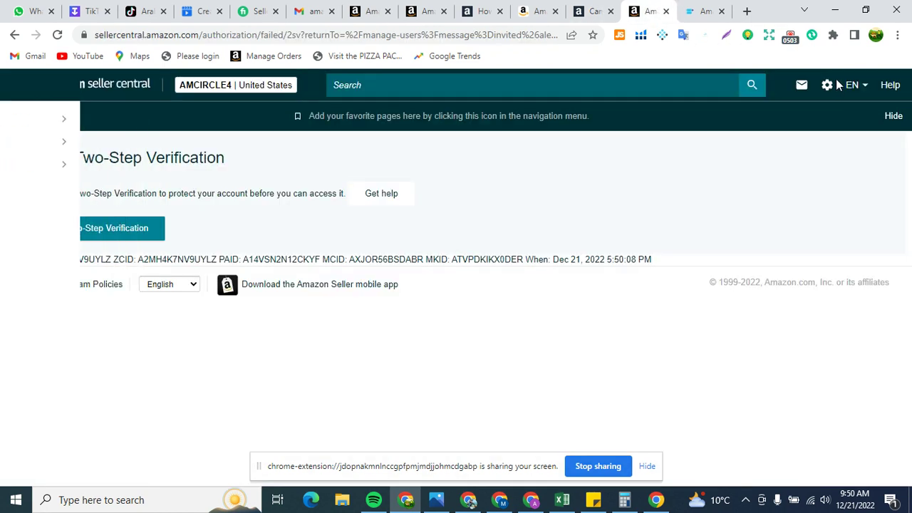
{"action": "left_click", "coordinate": [807, 163]}
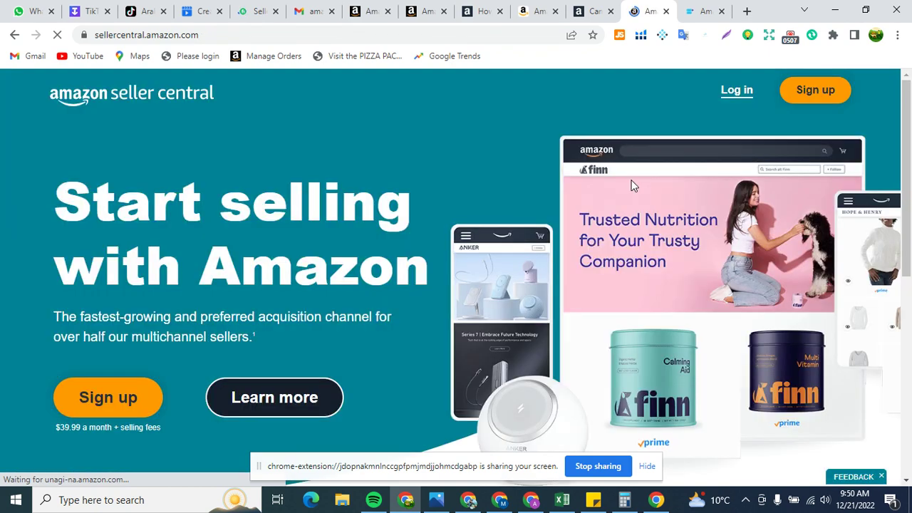
- Log in with another saved autofill account and bring up the Gmail OTP email
{"action": "left_click", "coordinate": [738, 91]}
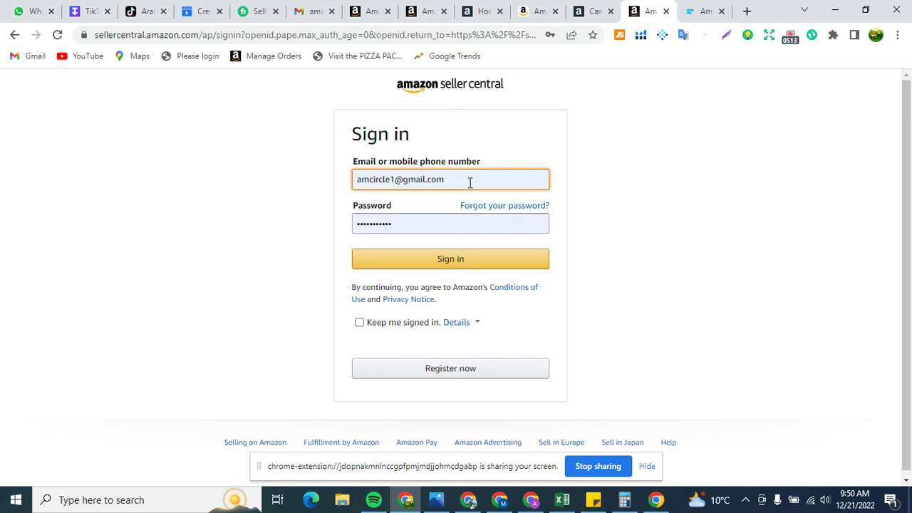
{"action": "left_click", "coordinate": [470, 183]}
{"action": "scroll", "coordinate": [605, 356], "scroll_direction": "down", "scroll_amount": 3}
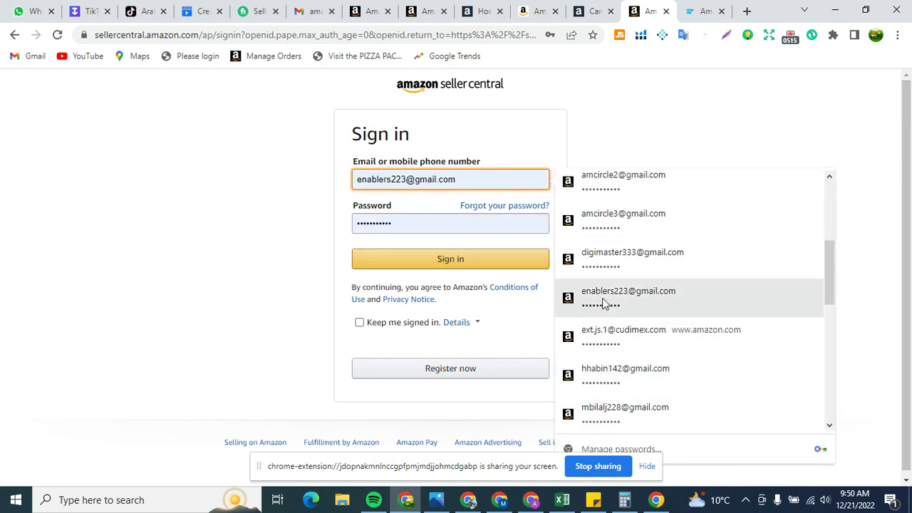
{"action": "scroll", "coordinate": [604, 304], "scroll_direction": "down", "scroll_amount": 2}
{"action": "scroll", "coordinate": [603, 377], "scroll_direction": "down", "scroll_amount": 2}
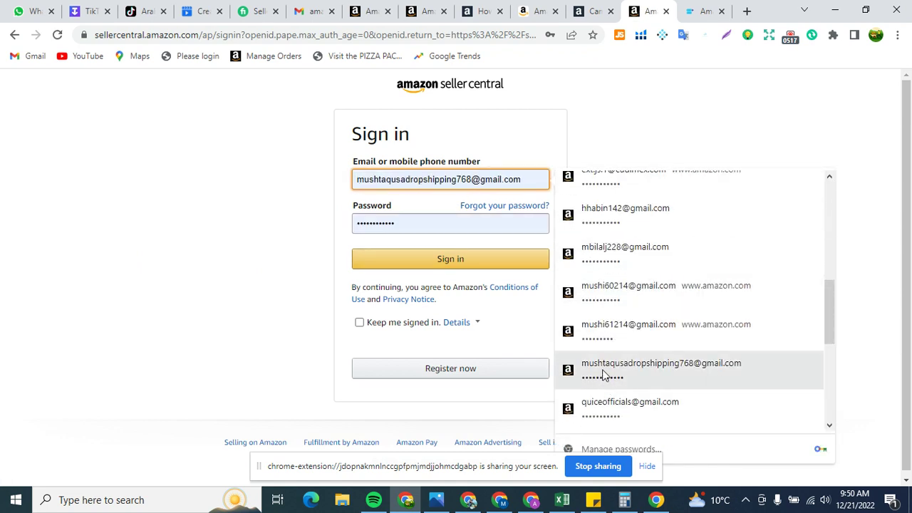
{"action": "scroll", "coordinate": [603, 351], "scroll_direction": "up", "scroll_amount": 6}
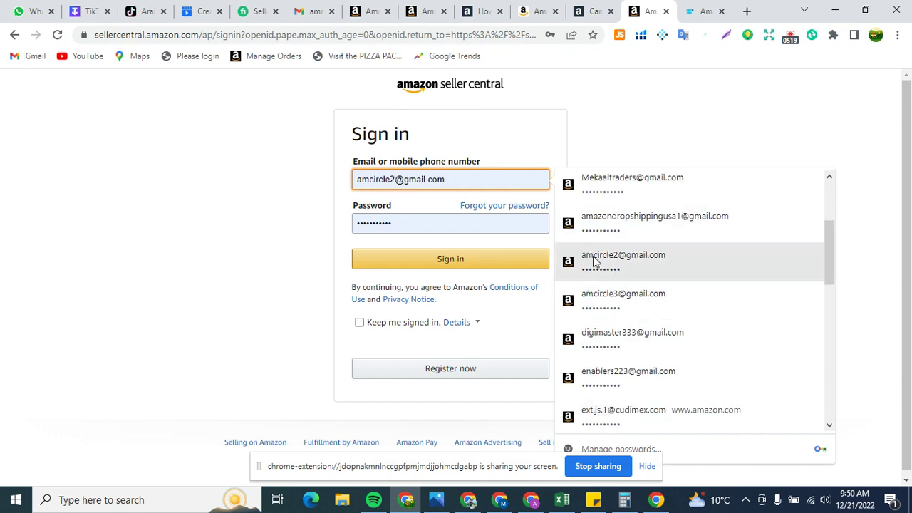
{"action": "left_click", "coordinate": [607, 300]}
{"action": "left_click", "coordinate": [483, 265]}
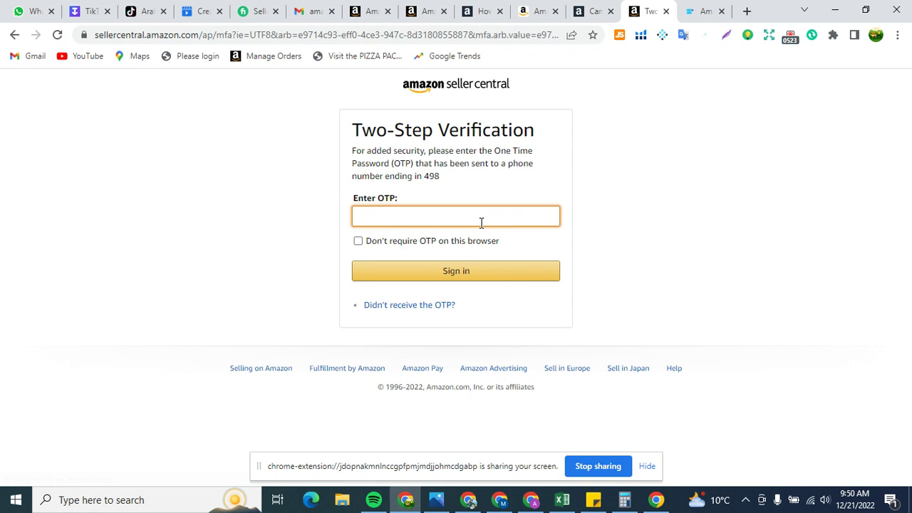
{"action": "mouse_move", "coordinate": [469, 498]}
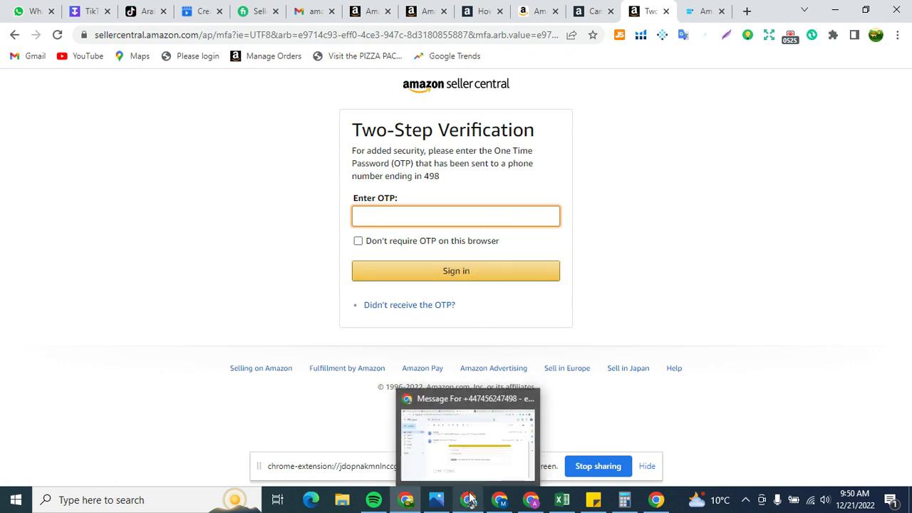
- Return to the Gmail inbox and reload it to fetch the new Amazon OTP email
{"action": "left_click", "coordinate": [468, 438]}
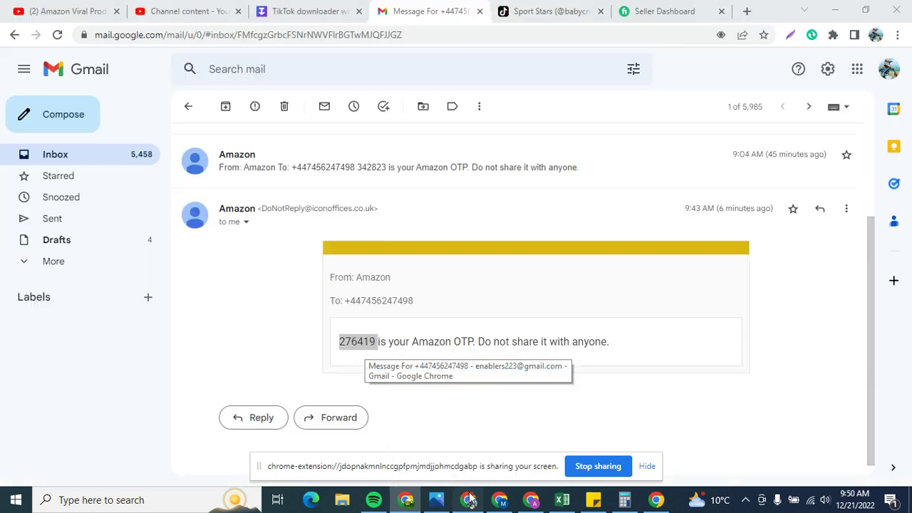
{"action": "left_click", "coordinate": [189, 106]}
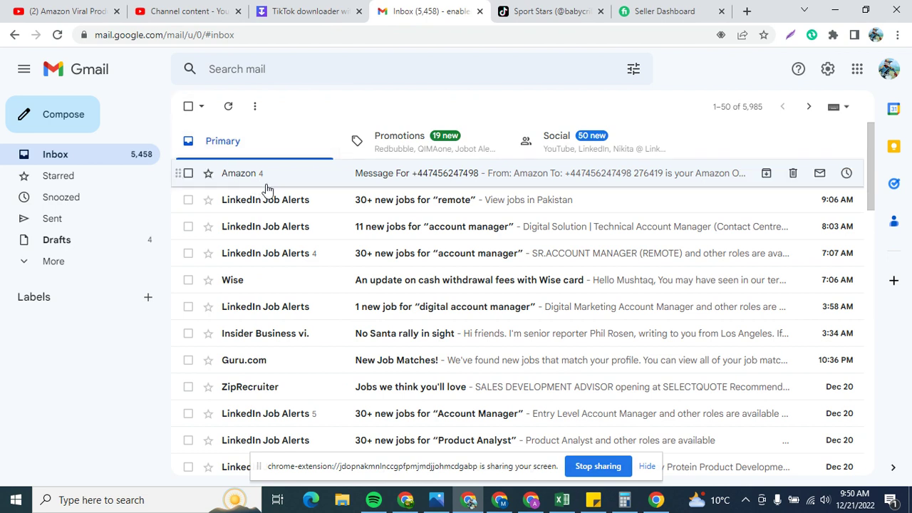
{"action": "left_click", "coordinate": [58, 36]}
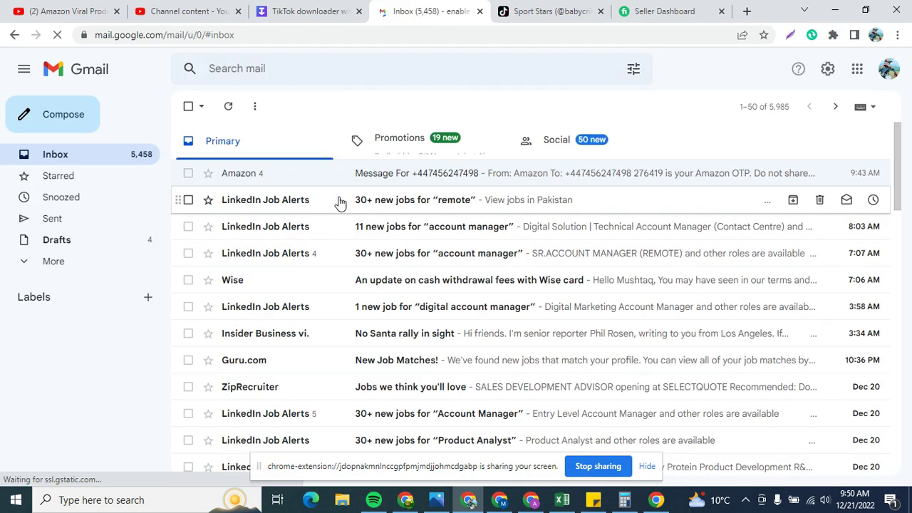
{"action": "scroll", "coordinate": [374, 250], "scroll_direction": "down", "scroll_amount": 2}
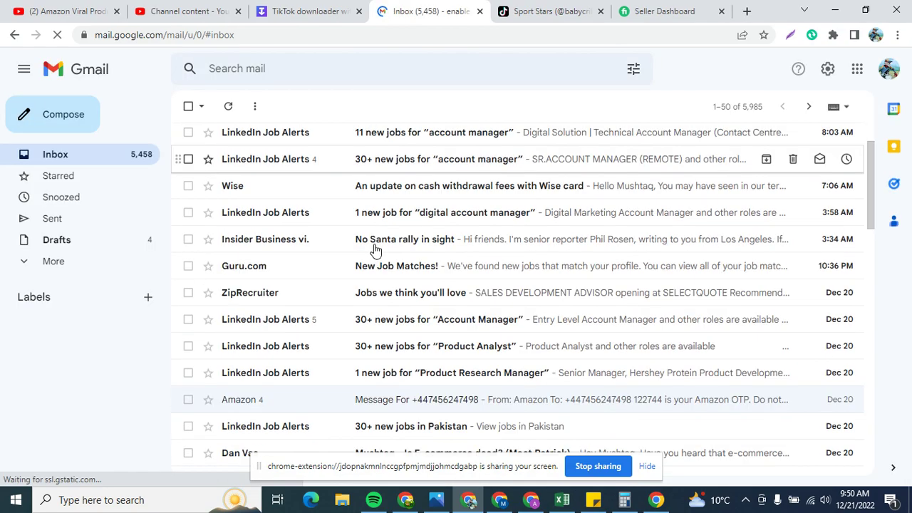
{"action": "scroll", "coordinate": [374, 250], "scroll_direction": "up", "scroll_amount": 2}
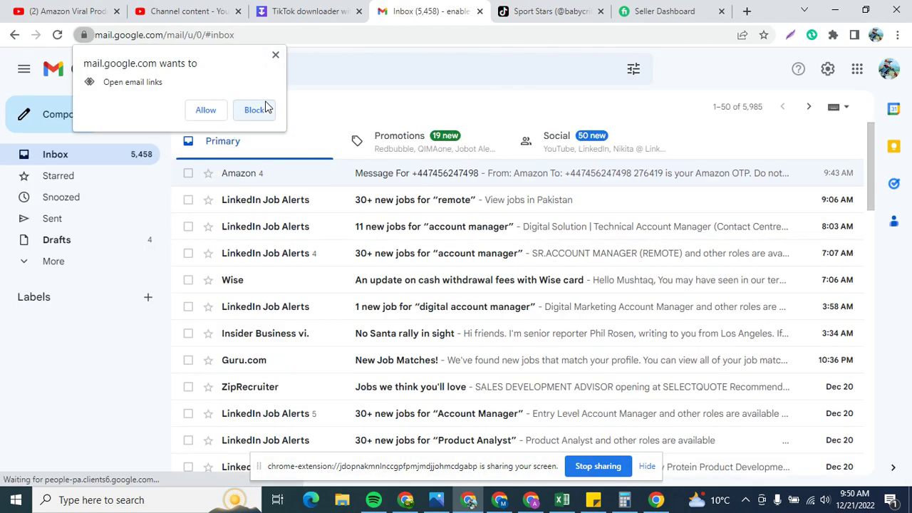
{"action": "left_click", "coordinate": [275, 55]}
{"action": "scroll", "coordinate": [356, 188], "scroll_direction": "down", "scroll_amount": 3}
{"action": "scroll", "coordinate": [352, 214], "scroll_direction": "up", "scroll_amount": 3}
{"action": "scroll", "coordinate": [349, 224], "scroll_direction": "down", "scroll_amount": 3}
{"action": "scroll", "coordinate": [346, 222], "scroll_direction": "up", "scroll_amount": 3}
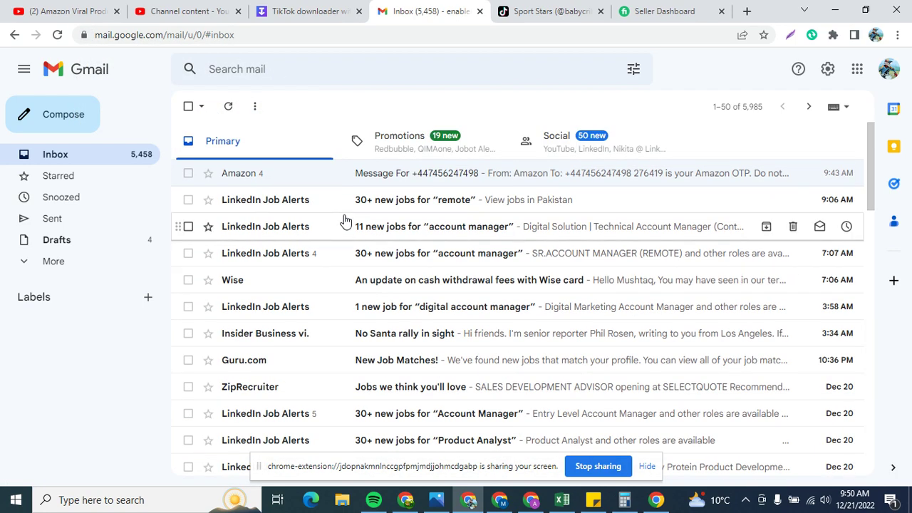
{"action": "scroll", "coordinate": [346, 220], "scroll_direction": "down", "scroll_amount": 3}
{"action": "scroll", "coordinate": [346, 218], "scroll_direction": "up", "scroll_amount": 3}
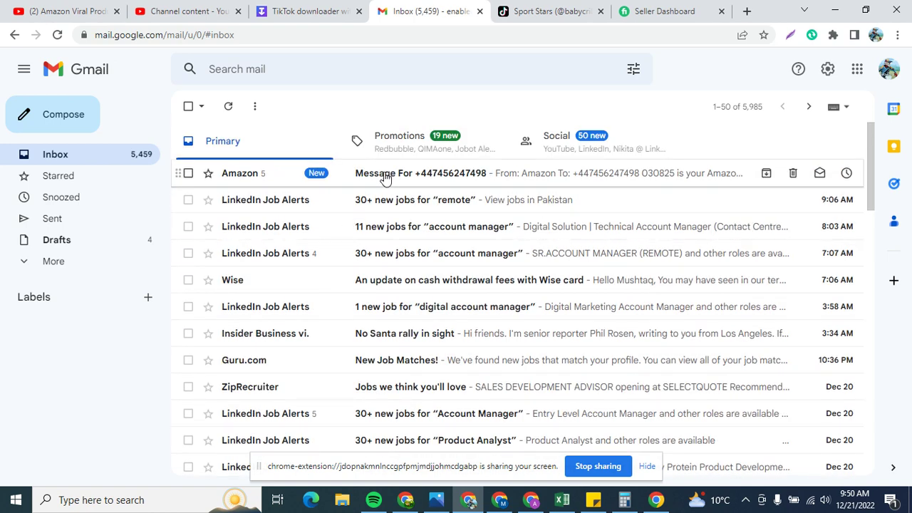
- Open the newest Amazon OTP email, copy its code, and bring Seller Central back
{"action": "left_click", "coordinate": [385, 178]}
{"action": "scroll", "coordinate": [349, 356], "scroll_direction": "down", "scroll_amount": 2}
{"action": "double_click", "coordinate": [357, 326]}
{"action": "right_click", "coordinate": [359, 328]}
{"action": "left_click", "coordinate": [372, 338]}
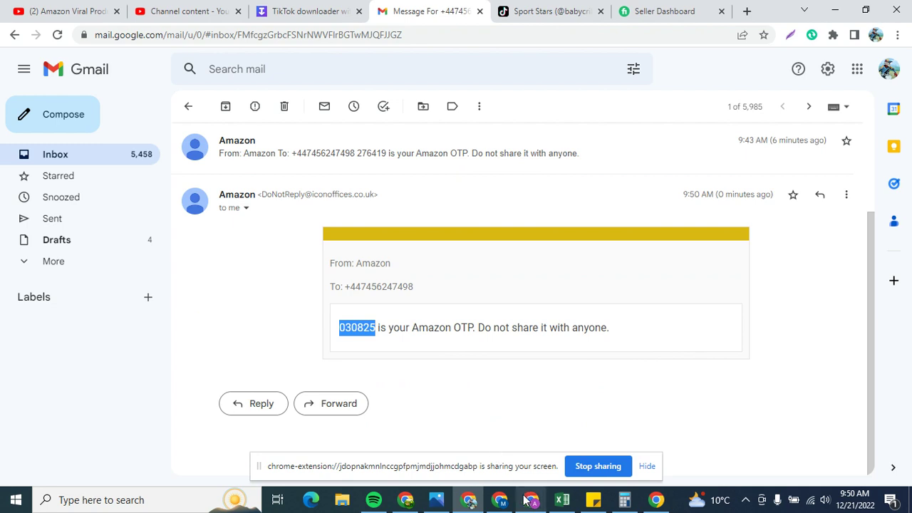
{"action": "left_click", "coordinate": [525, 501]}
{"action": "left_click", "coordinate": [406, 499]}
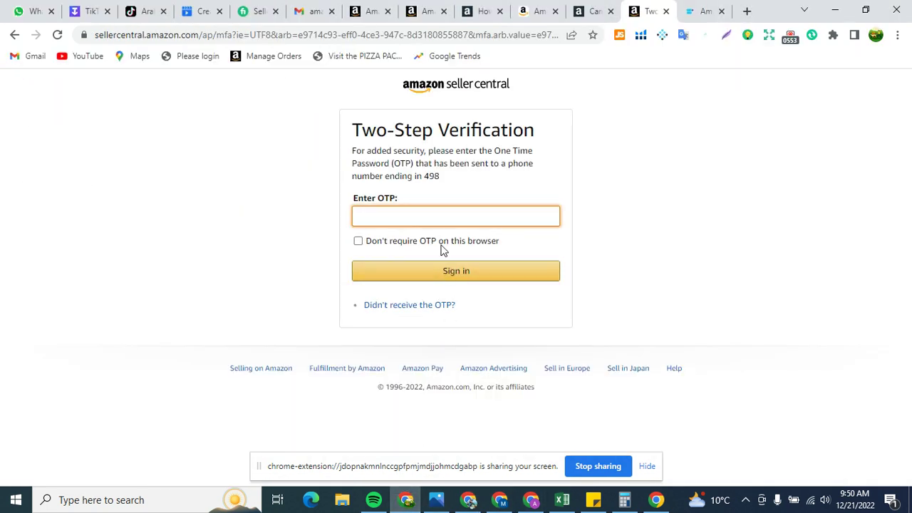
- Paste the OTP to finish signing in, then choose the AMCIRCLE4 account for the United States
{"action": "right_click", "coordinate": [438, 216]}
{"action": "left_click", "coordinate": [487, 306]}
{"action": "left_click", "coordinate": [481, 278]}
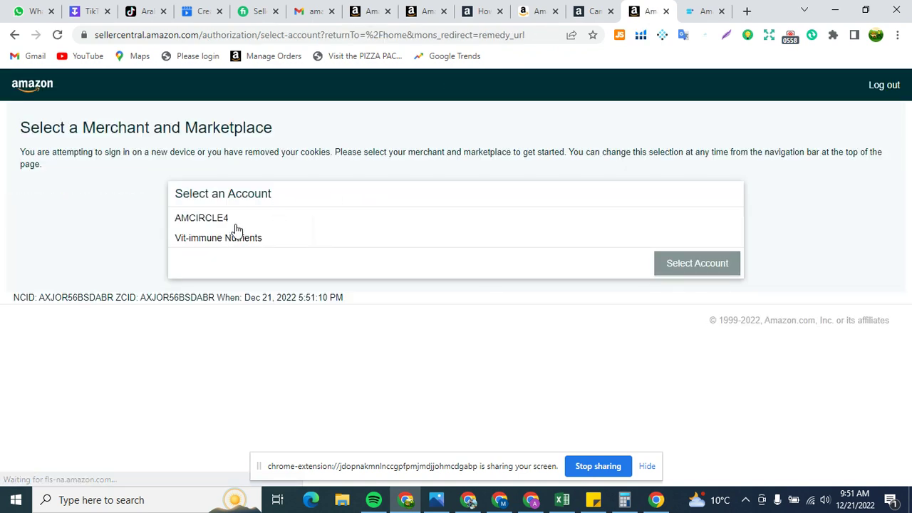
{"action": "left_click", "coordinate": [235, 220]}
{"action": "scroll", "coordinate": [527, 278], "scroll_direction": "down", "scroll_amount": 5}
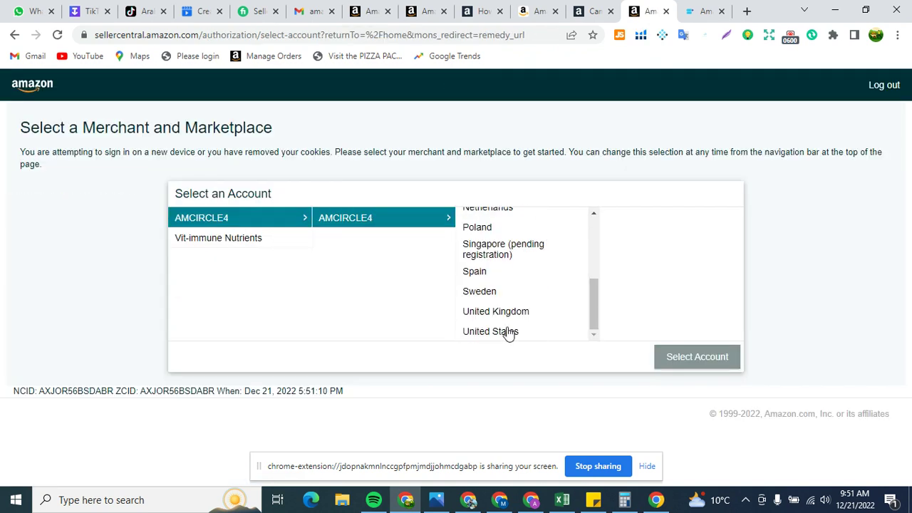
{"action": "left_click", "coordinate": [509, 333]}
{"action": "left_click", "coordinate": [698, 358]}
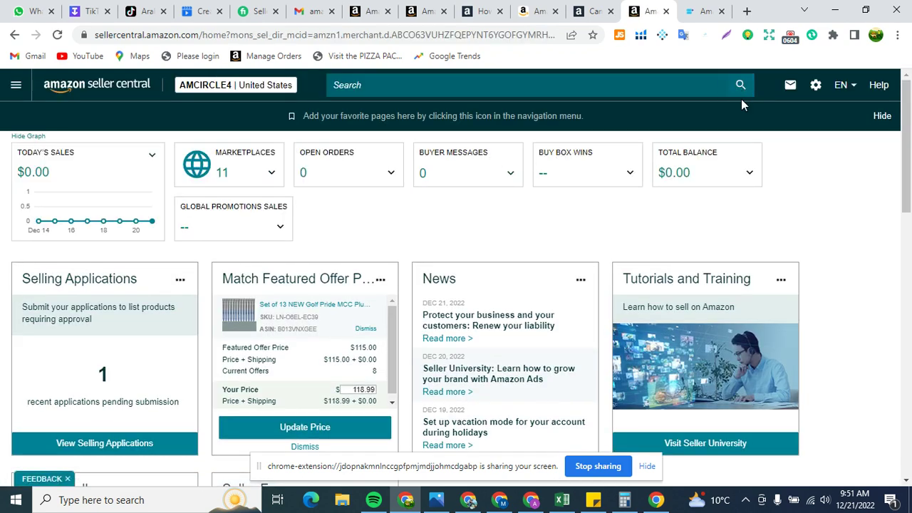
- Go to Shipping settings from the gear menu, then to User Permissions
{"action": "mouse_move", "coordinate": [816, 86]}
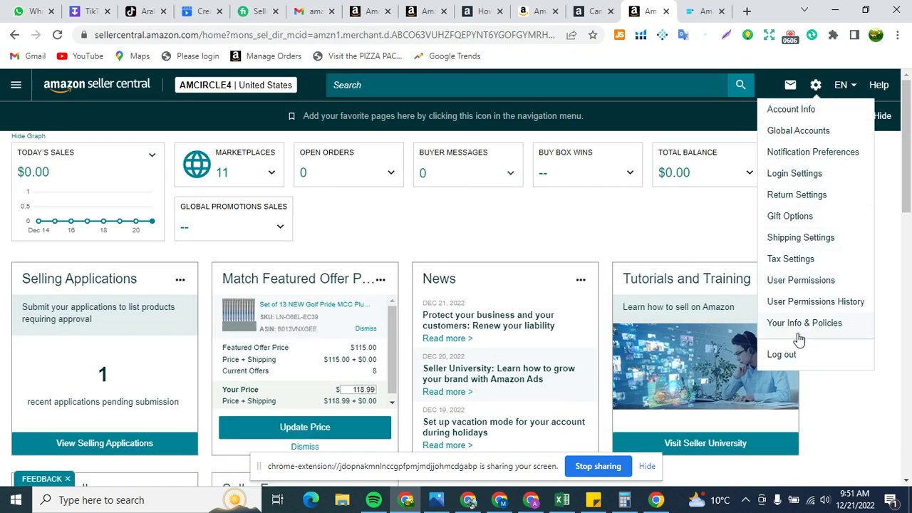
{"action": "left_click", "coordinate": [799, 241]}
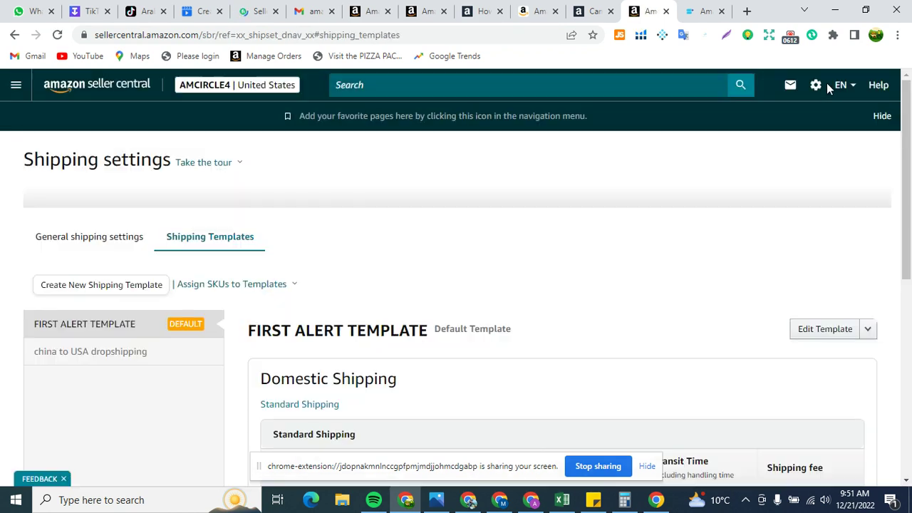
{"action": "mouse_move", "coordinate": [816, 85]}
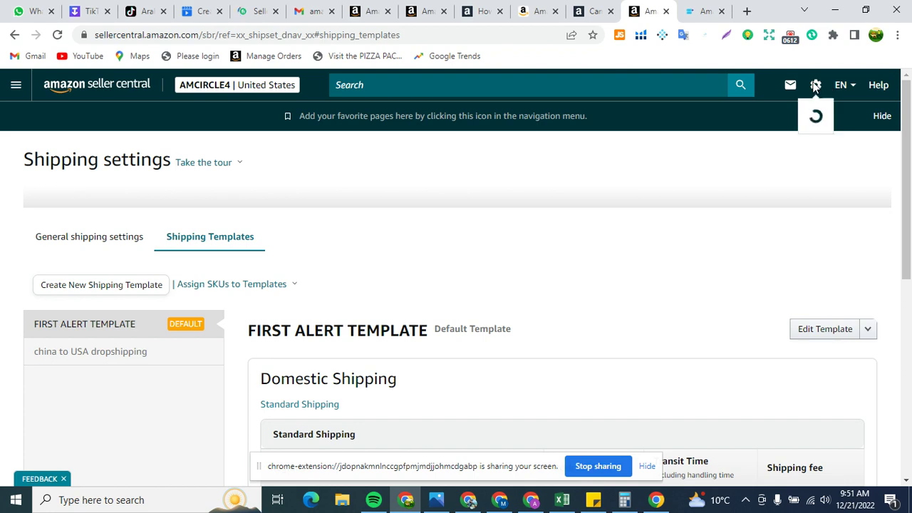
{"action": "left_click", "coordinate": [792, 279]}
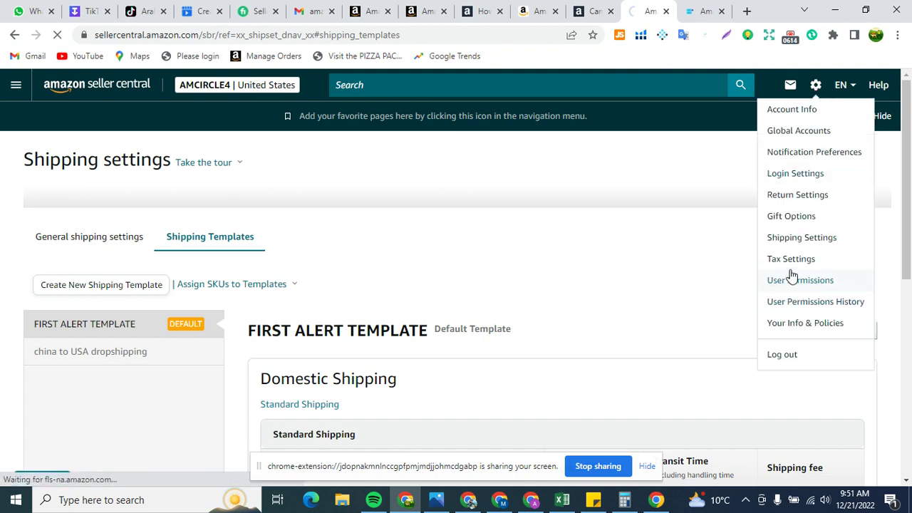
- Select the second user's email and open Manage Permissions for that user
{"action": "scroll", "coordinate": [461, 240], "scroll_direction": "down", "scroll_amount": 2}
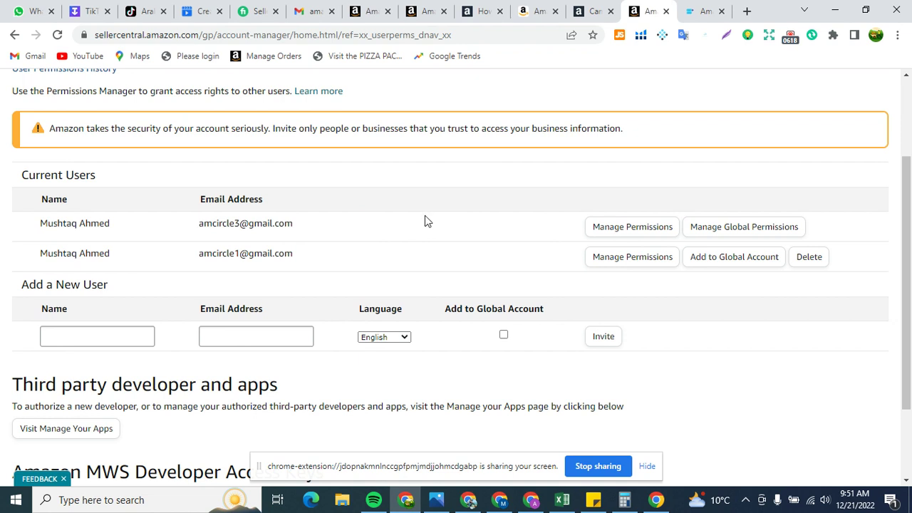
{"action": "left_click_drag", "start_coordinate": [199, 254], "coordinate": [292, 276]}
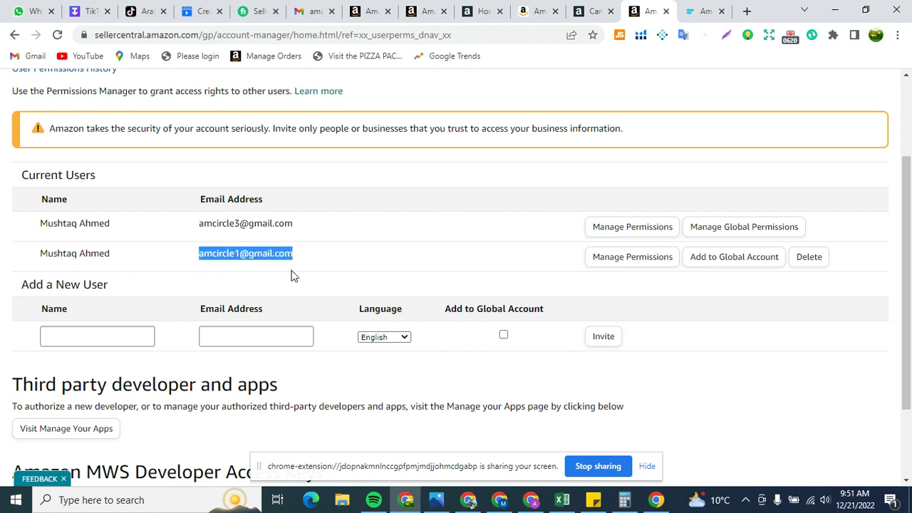
{"action": "left_click", "coordinate": [653, 264]}
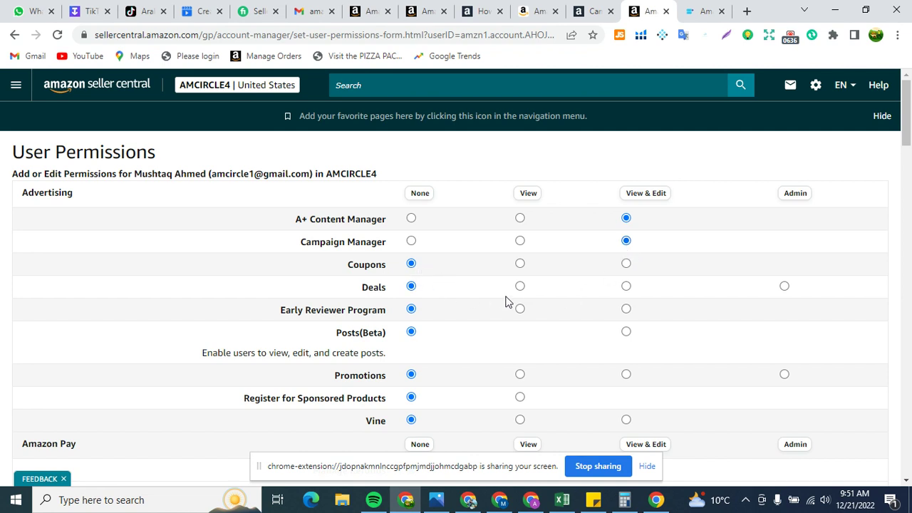
- Give the user View & Edit access to Coupons
{"action": "left_click", "coordinate": [626, 265]}
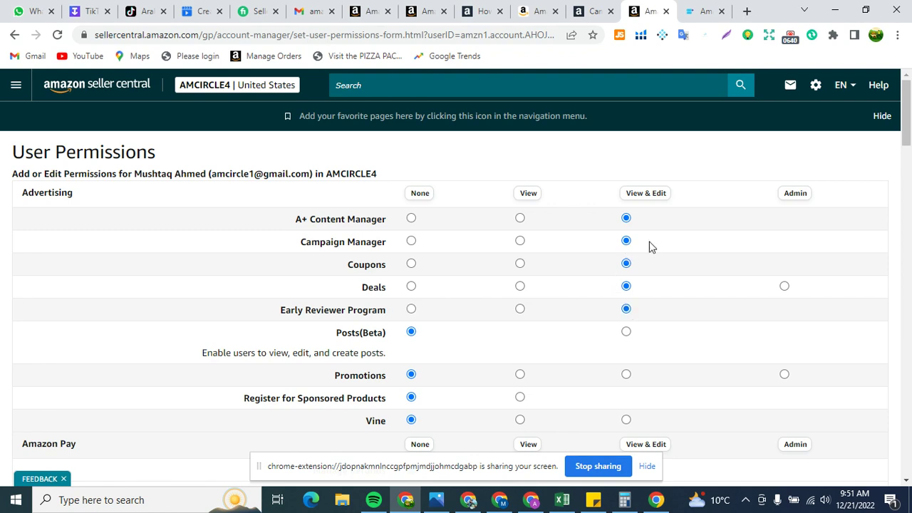
{"action": "scroll", "coordinate": [808, 292], "scroll_direction": "down", "scroll_amount": 3}
{"action": "scroll", "coordinate": [812, 314], "scroll_direction": "up", "scroll_amount": 3}
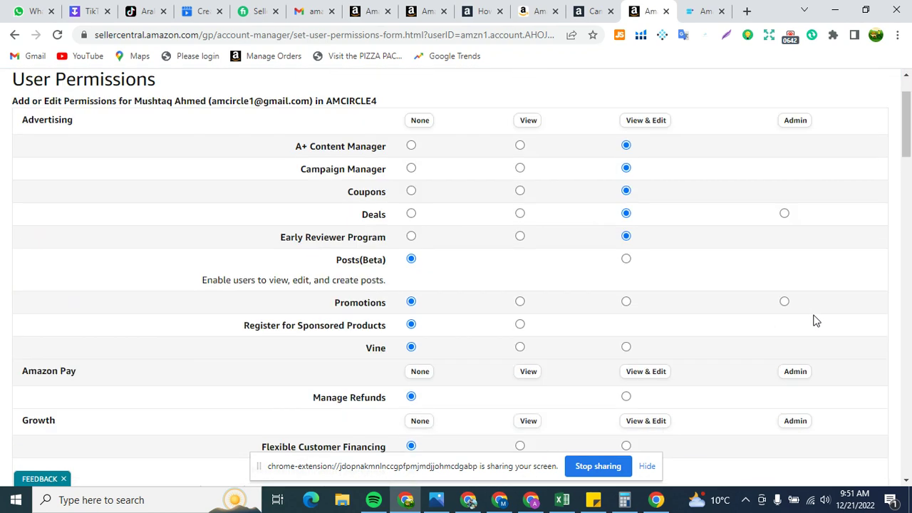
{"action": "scroll", "coordinate": [804, 302], "scroll_direction": "down", "scroll_amount": 6}
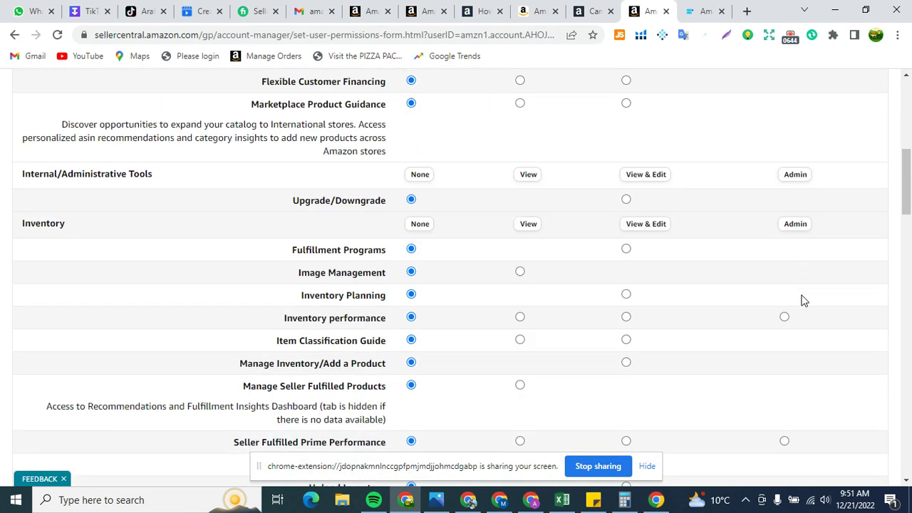
{"action": "scroll", "coordinate": [804, 302], "scroll_direction": "up", "scroll_amount": 2}
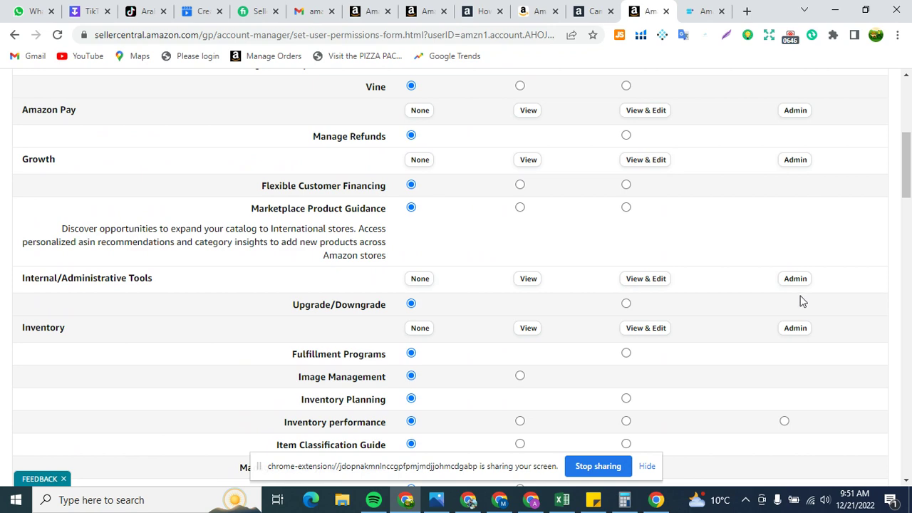
{"action": "scroll", "coordinate": [802, 302], "scroll_direction": "up", "scroll_amount": 3}
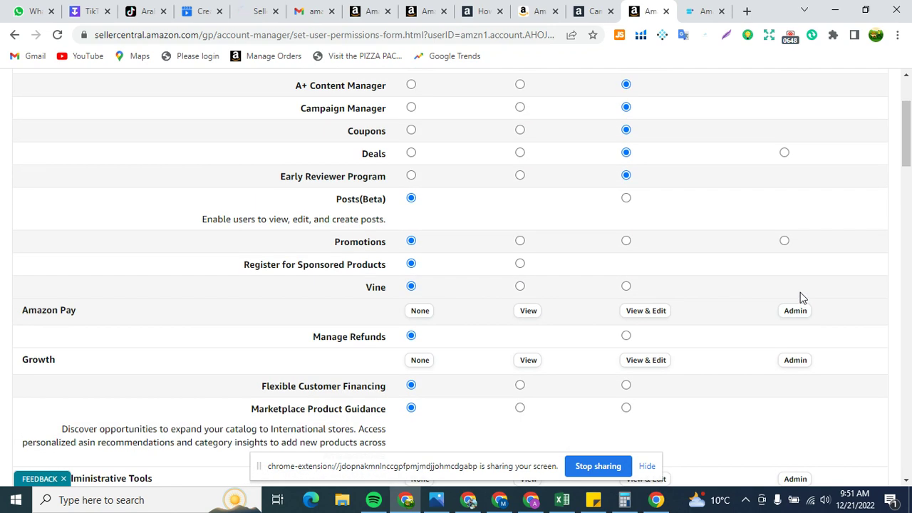
{"action": "scroll", "coordinate": [799, 297], "scroll_direction": "up", "scroll_amount": 3}
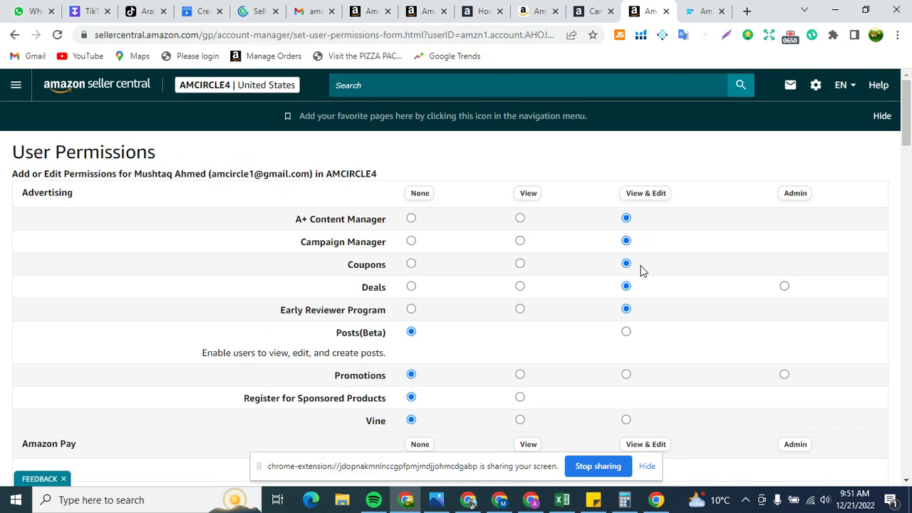
{"action": "scroll", "coordinate": [627, 332], "scroll_direction": "down", "scroll_amount": 1}
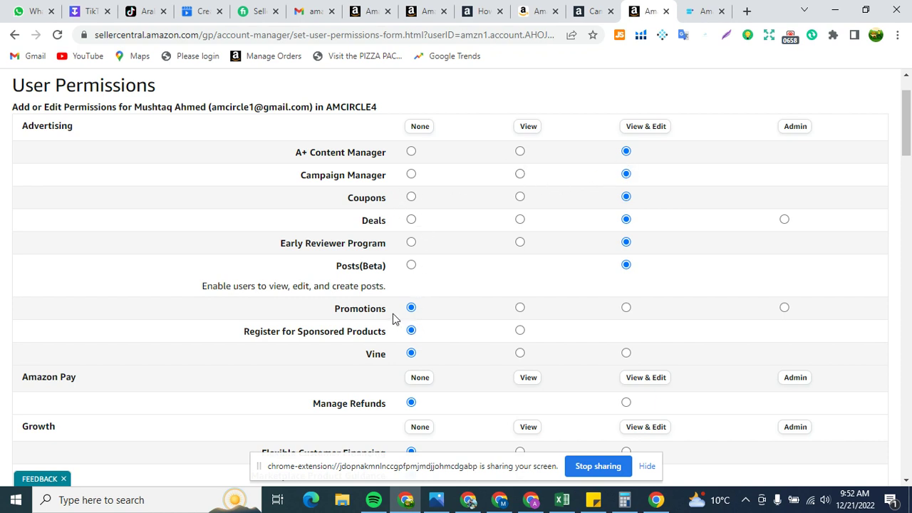
{"action": "scroll", "coordinate": [389, 315], "scroll_direction": "down", "scroll_amount": 1}
{"action": "scroll", "coordinate": [613, 211], "scroll_direction": "up", "scroll_amount": 1}
{"action": "scroll", "coordinate": [630, 295], "scroll_direction": "down", "scroll_amount": 7}
{"action": "scroll", "coordinate": [627, 294], "scroll_direction": "down", "scroll_amount": 2}
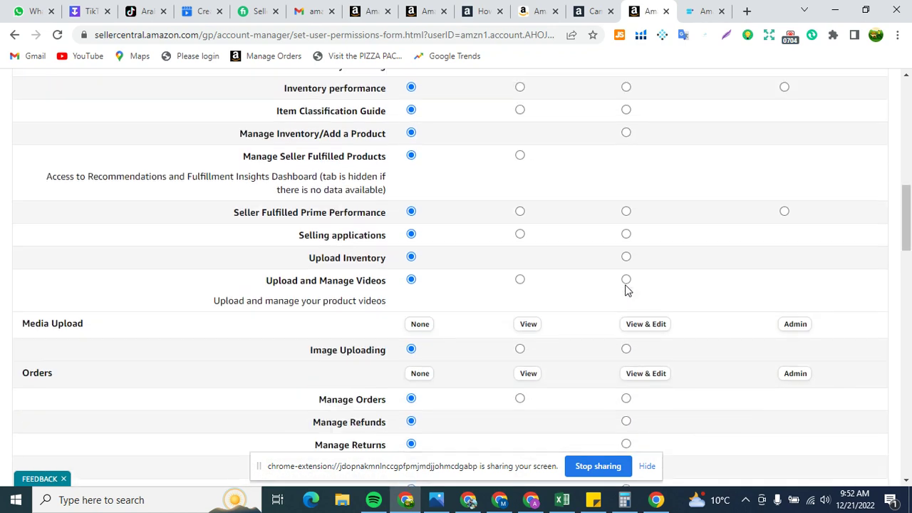
{"action": "scroll", "coordinate": [622, 284], "scroll_direction": "down", "scroll_amount": 2}
{"action": "scroll", "coordinate": [622, 260], "scroll_direction": "down", "scroll_amount": 1}
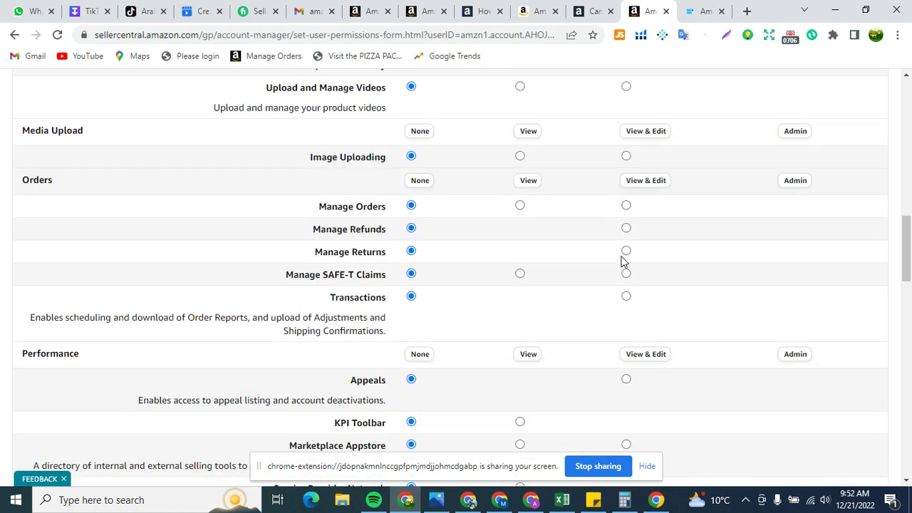
- Set Manage Orders, Manage Refunds and Automate Pricing to View & Edit
{"action": "left_click", "coordinate": [625, 197]}
{"action": "scroll", "coordinate": [626, 244], "scroll_direction": "down", "scroll_amount": 2}
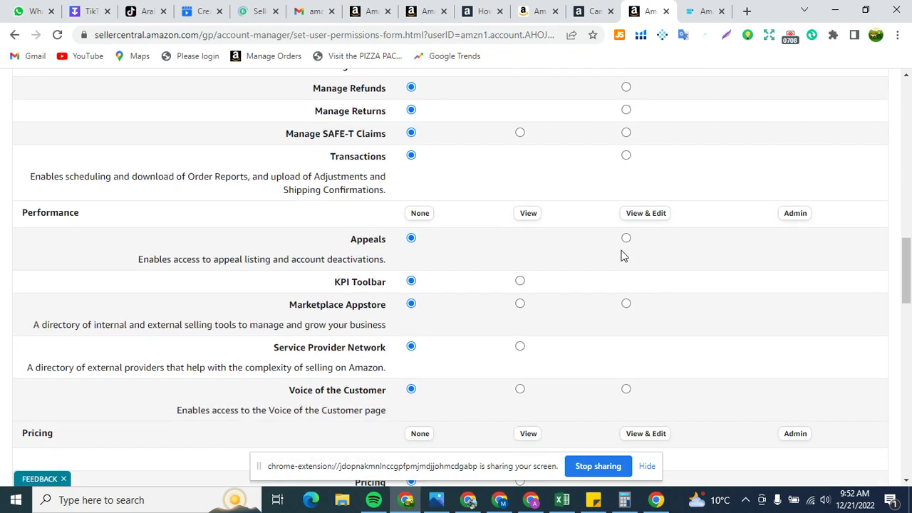
{"action": "left_click", "coordinate": [625, 87]}
{"action": "scroll", "coordinate": [624, 214], "scroll_direction": "down", "scroll_amount": 3}
{"action": "scroll", "coordinate": [619, 228], "scroll_direction": "down", "scroll_amount": 1}
{"action": "left_click", "coordinate": [629, 193]}
{"action": "scroll", "coordinate": [627, 256], "scroll_direction": "down", "scroll_amount": 6}
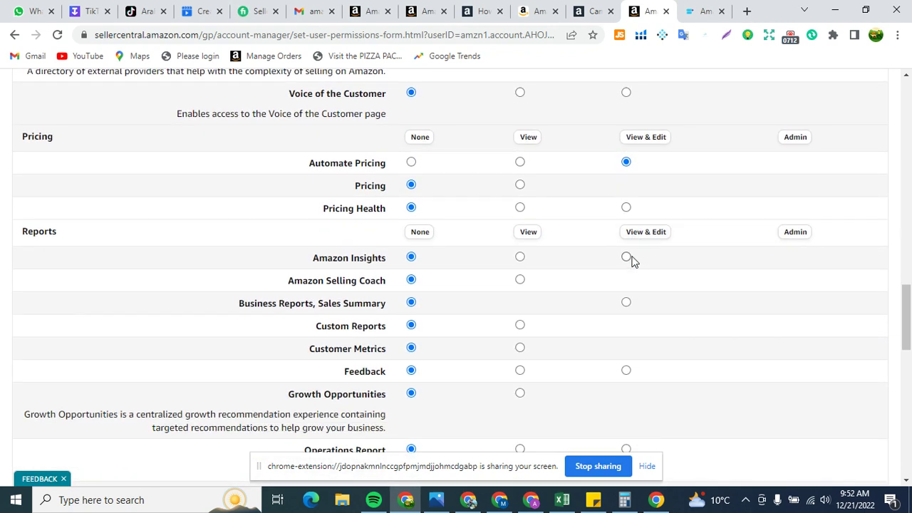
{"action": "scroll", "coordinate": [533, 249], "scroll_direction": "down", "scroll_amount": 6}
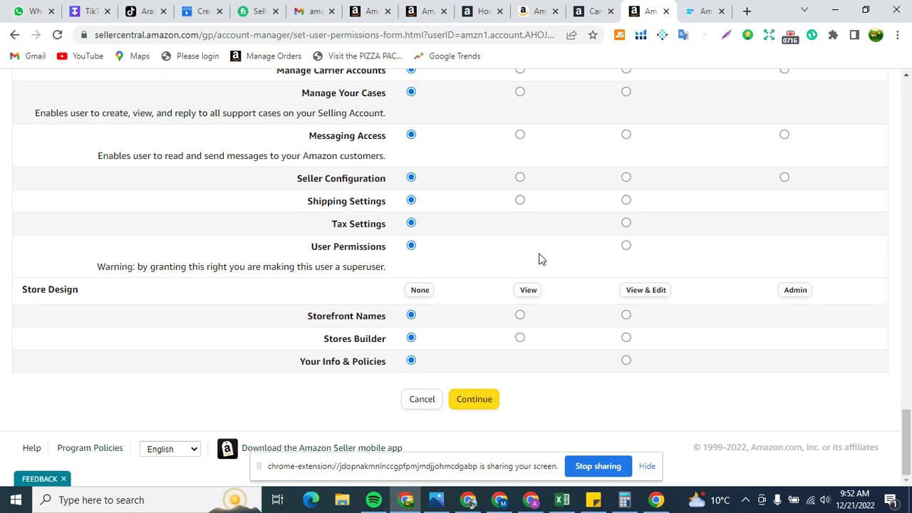
{"action": "scroll", "coordinate": [541, 253], "scroll_direction": "up", "scroll_amount": 17}
{"action": "scroll", "coordinate": [543, 246], "scroll_direction": "up", "scroll_amount": 3}
{"action": "scroll", "coordinate": [545, 248], "scroll_direction": "down", "scroll_amount": 2}
{"action": "scroll", "coordinate": [544, 247], "scroll_direction": "up", "scroll_amount": 4}
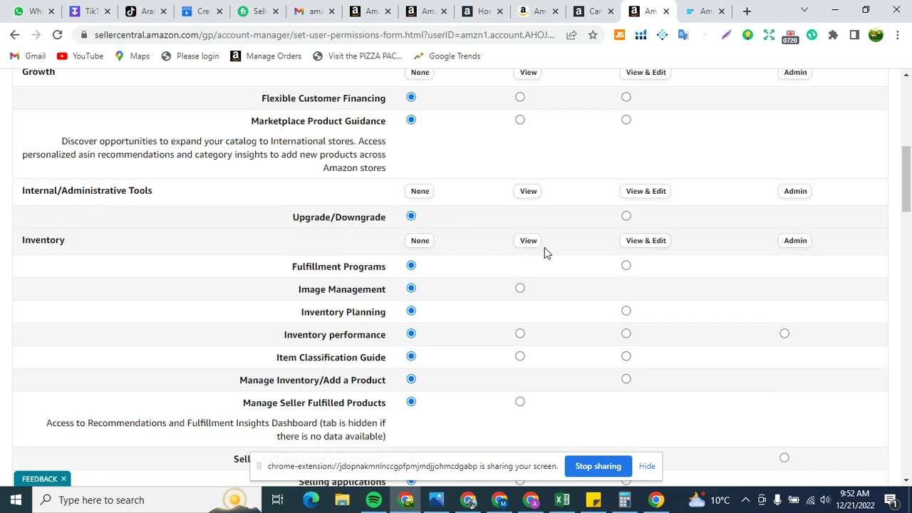
- Set Fulfillment Programs, Inventory Planning, Inventory performance, Manage Inventory/Add a Product and Item Classification Guide to View & Edit
{"action": "left_click", "coordinate": [626, 265]}
{"action": "left_click", "coordinate": [625, 311]}
{"action": "left_click", "coordinate": [625, 334]}
{"action": "scroll", "coordinate": [605, 335], "scroll_direction": "up", "scroll_amount": 3}
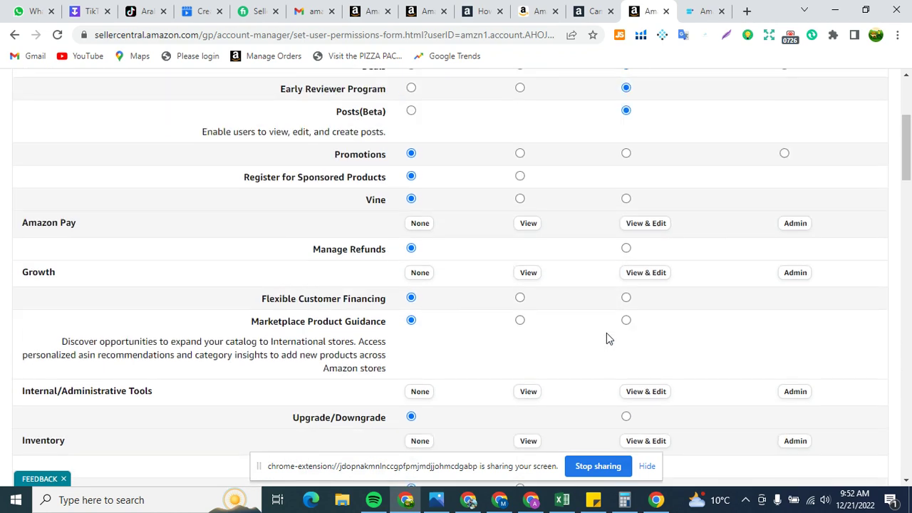
{"action": "scroll", "coordinate": [605, 332], "scroll_direction": "down", "scroll_amount": 5}
{"action": "left_click", "coordinate": [626, 246]}
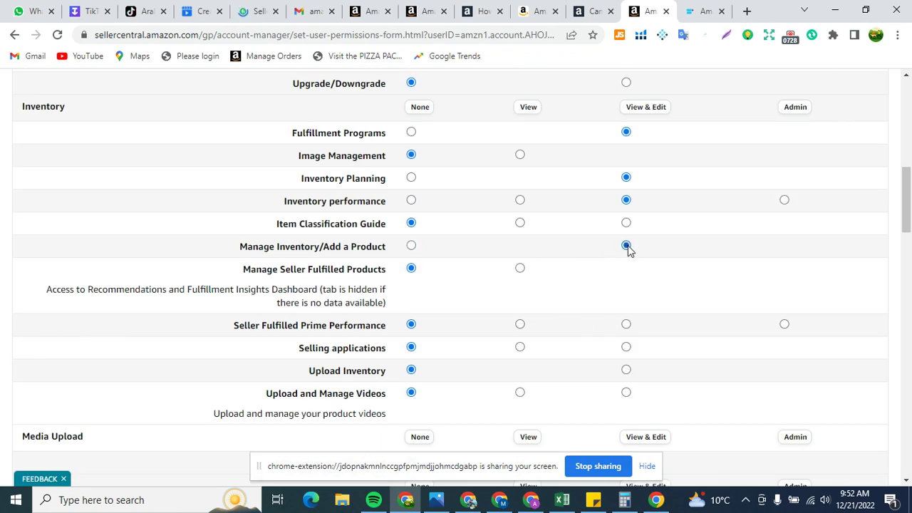
{"action": "left_click", "coordinate": [626, 223]}
{"action": "scroll", "coordinate": [606, 252], "scroll_direction": "up", "scroll_amount": 4}
{"action": "scroll", "coordinate": [602, 404], "scroll_direction": "down", "scroll_amount": 2}
{"action": "scroll", "coordinate": [602, 403], "scroll_direction": "down", "scroll_amount": 20}
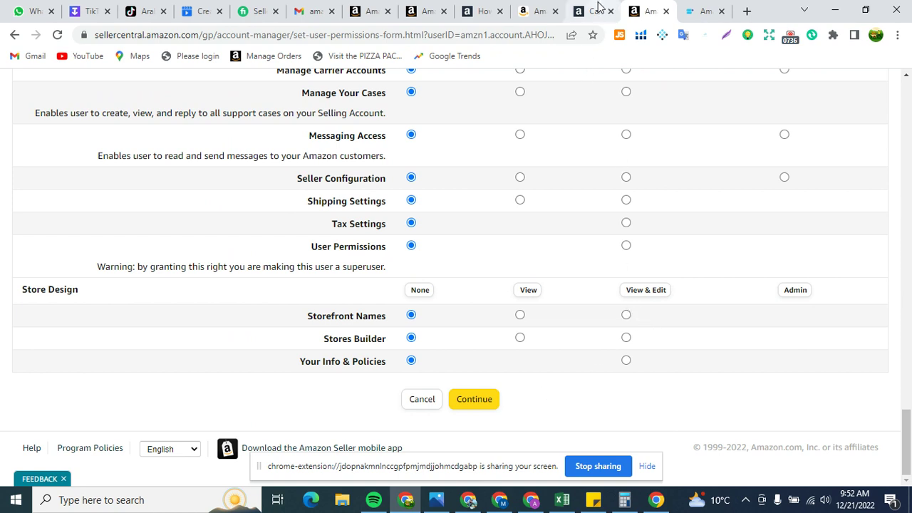
{"action": "mouse_move", "coordinate": [590, 6]}
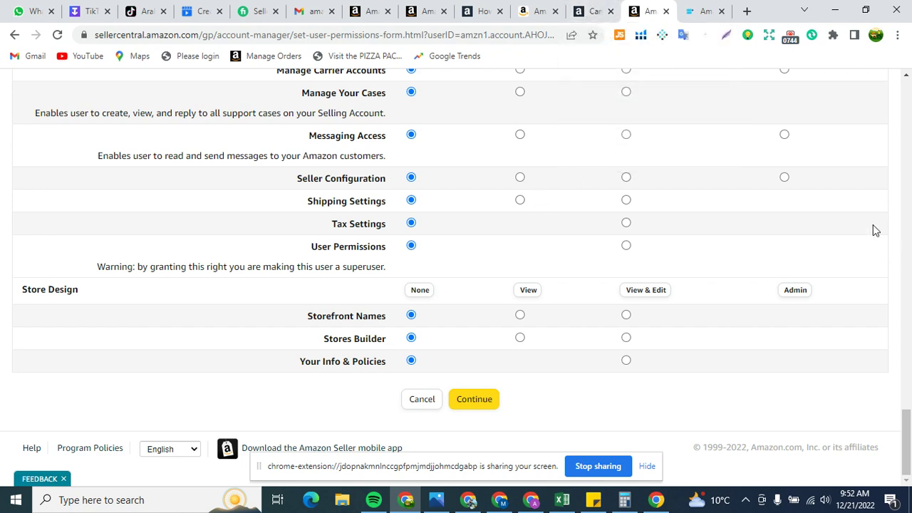
{"action": "scroll", "coordinate": [758, 208], "scroll_direction": "up", "scroll_amount": 20}
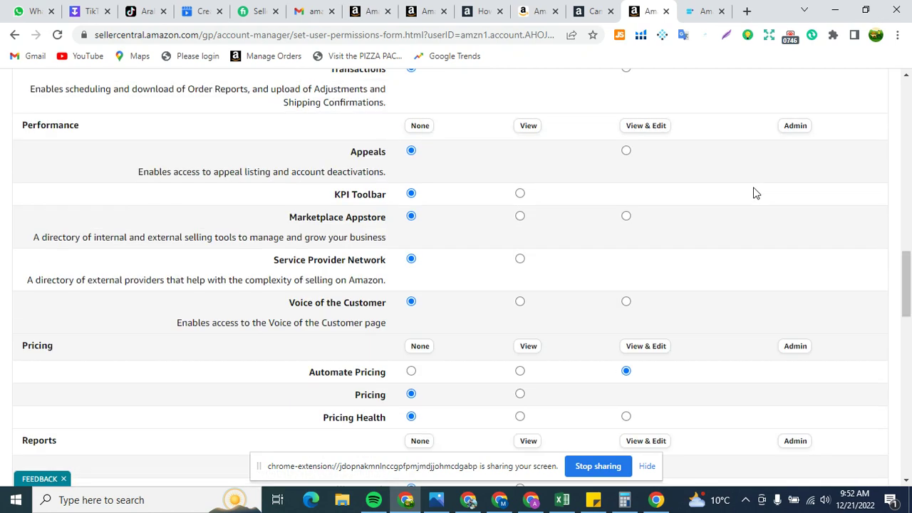
{"action": "scroll", "coordinate": [757, 175], "scroll_direction": "up", "scroll_amount": 1}
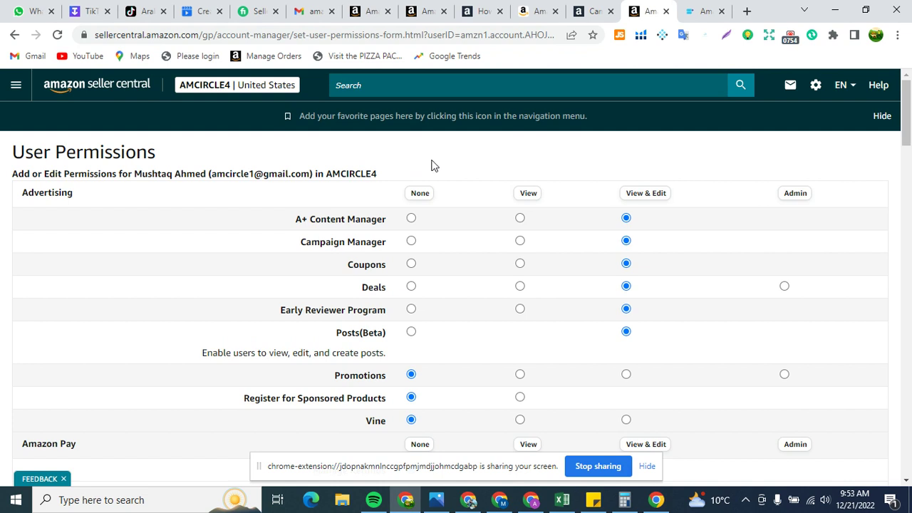
{"action": "scroll", "coordinate": [431, 166], "scroll_direction": "down", "scroll_amount": 2}
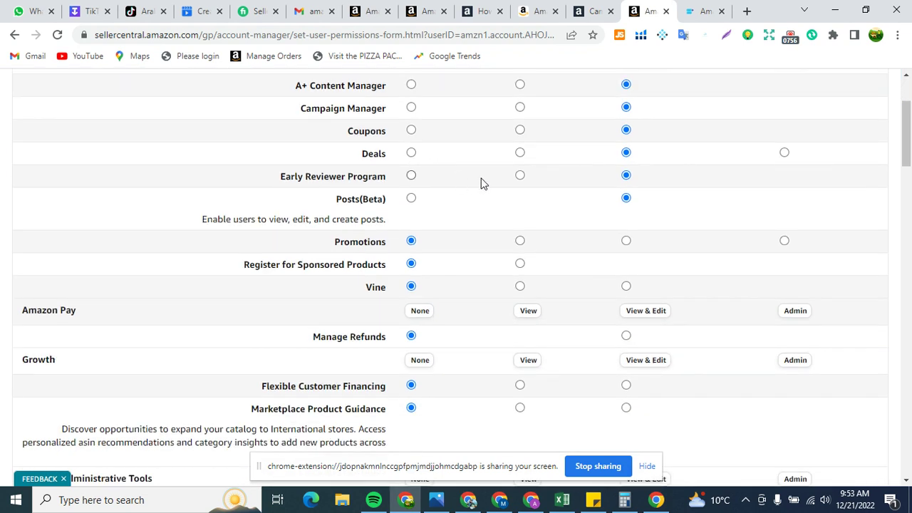